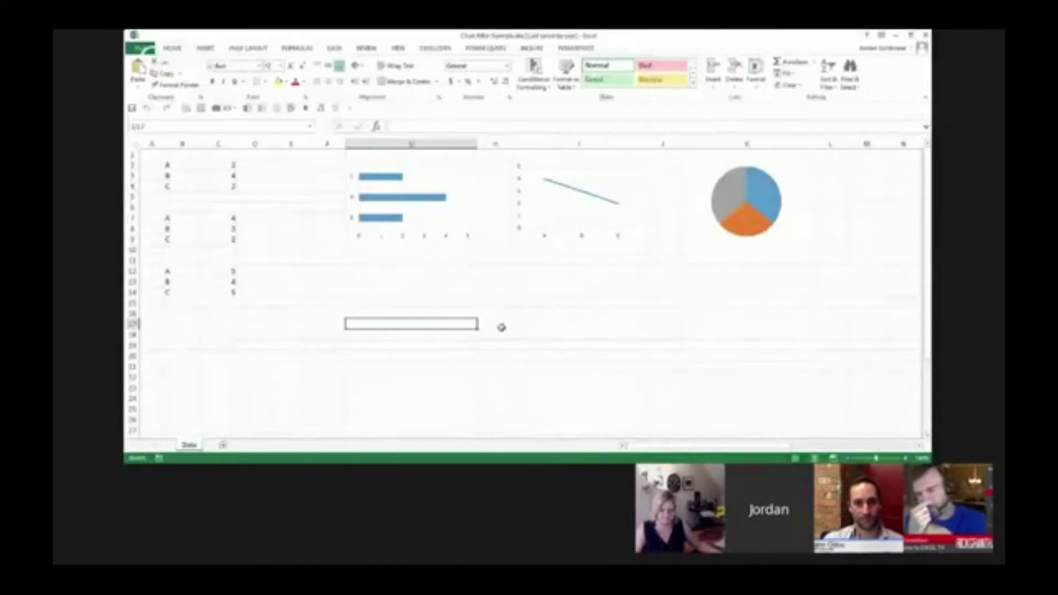
Click cell G11 on the Data sheet, then add a 'Chart Filter' sheet and widen its column A.
{"action": "scroll", "coordinate": [501, 327], "scroll_direction": "up", "scroll_amount": 3}
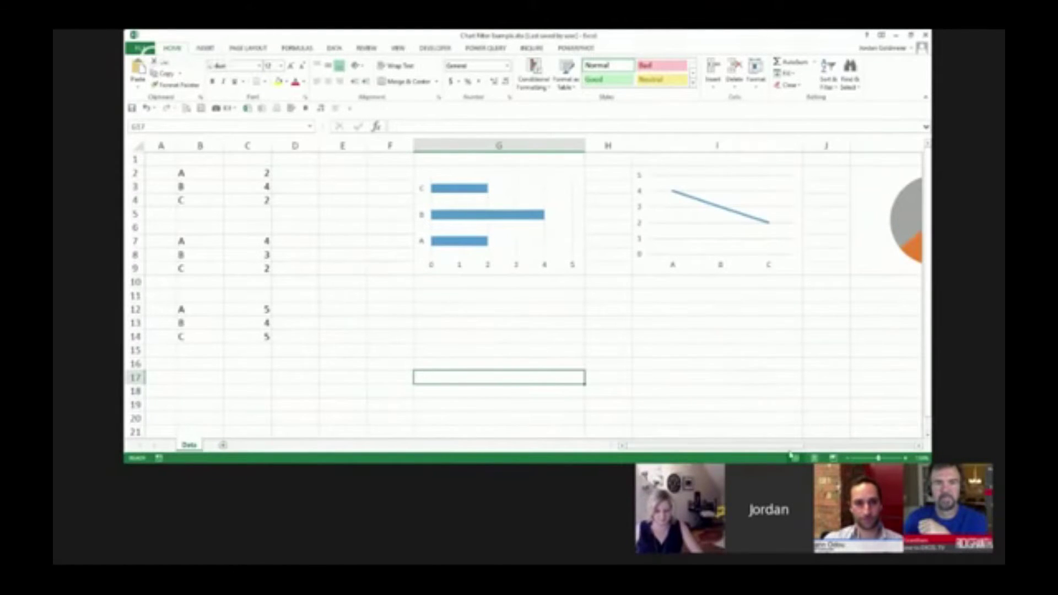
{"action": "left_click_drag", "start_coordinate": [767, 445], "coordinate": [859, 445]}
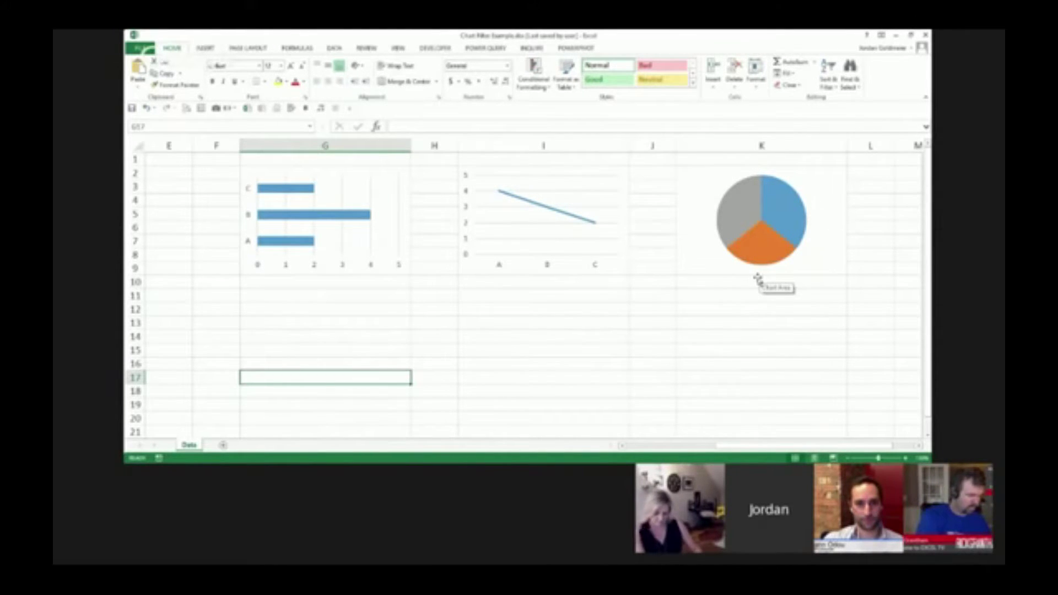
{"action": "left_click", "coordinate": [333, 301]}
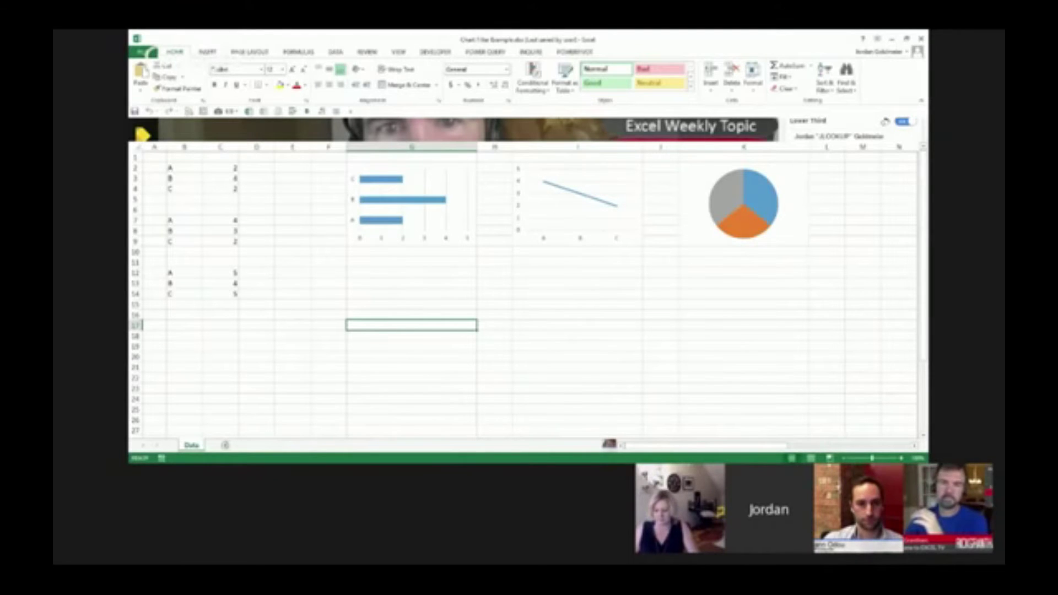
{"action": "left_click", "coordinate": [225, 445]}
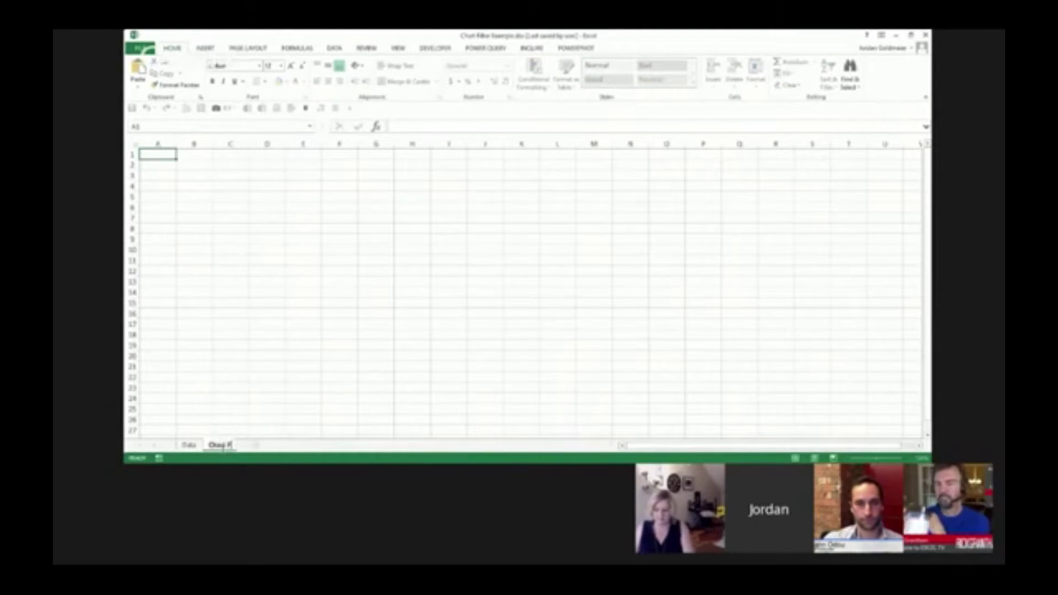
{"action": "key", "text": "Return"}
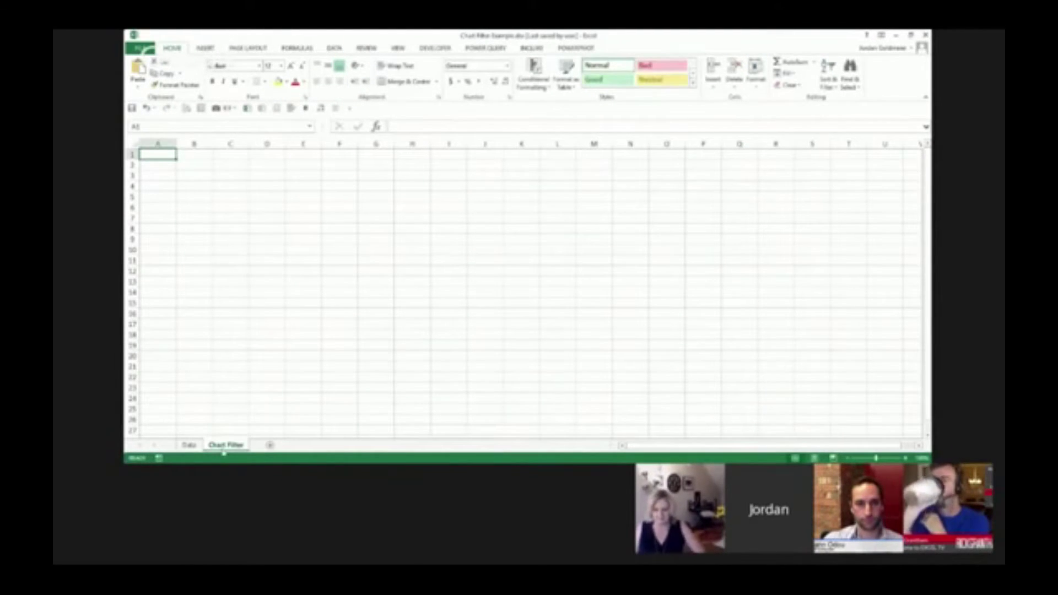
{"action": "left_click_drag", "start_coordinate": [175, 150], "coordinate": [223, 150]}
Select the bar, line and pie charts on Data and paste them onto Chart Filter.
{"action": "left_click", "coordinate": [189, 444]}
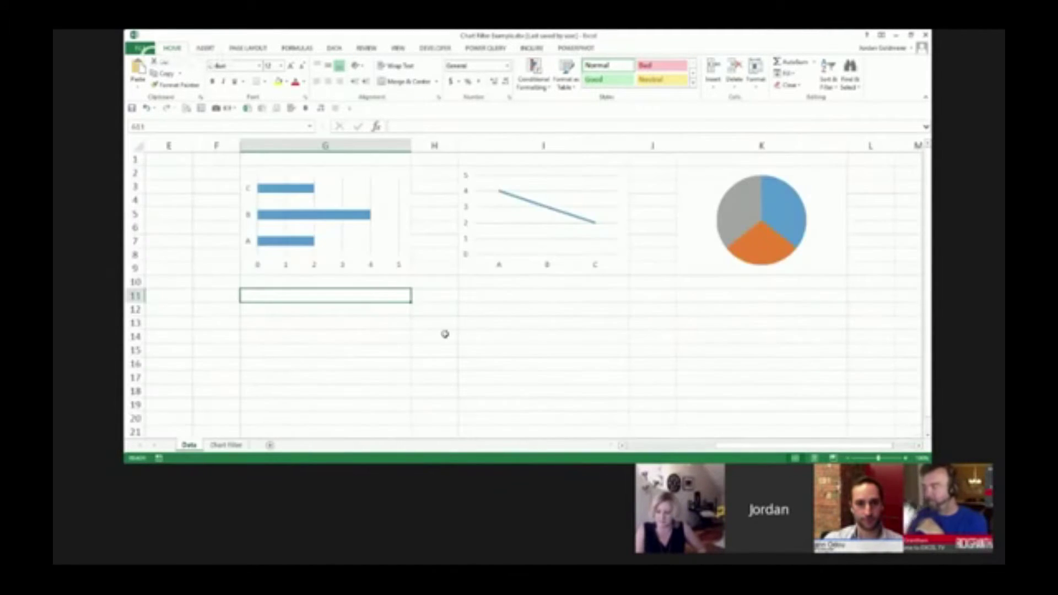
{"action": "left_click", "coordinate": [382, 187]}
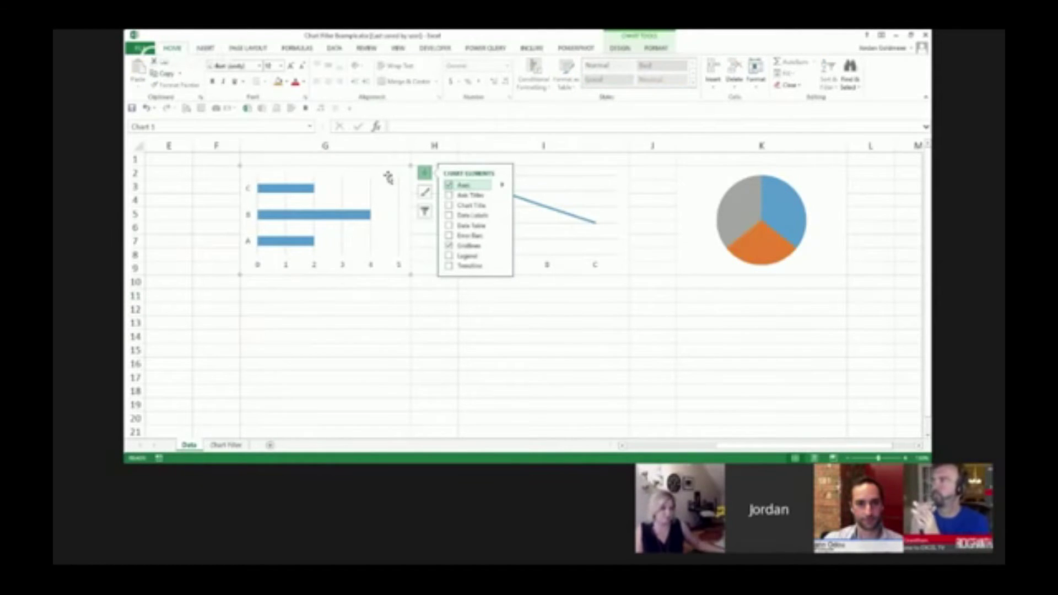
{"action": "left_click", "coordinate": [590, 177]}
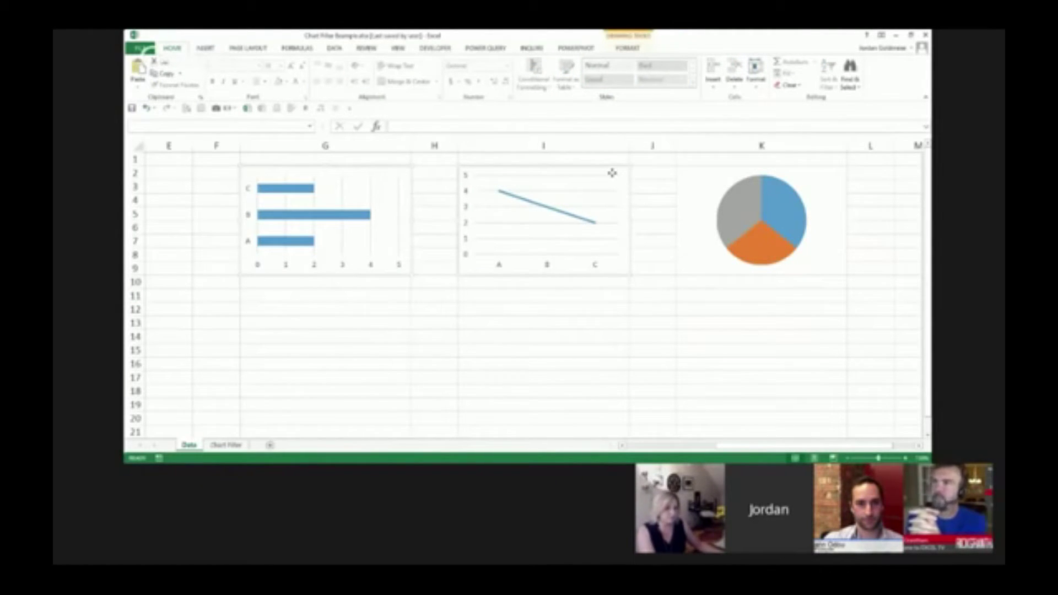
{"action": "left_click", "coordinate": [698, 182]}
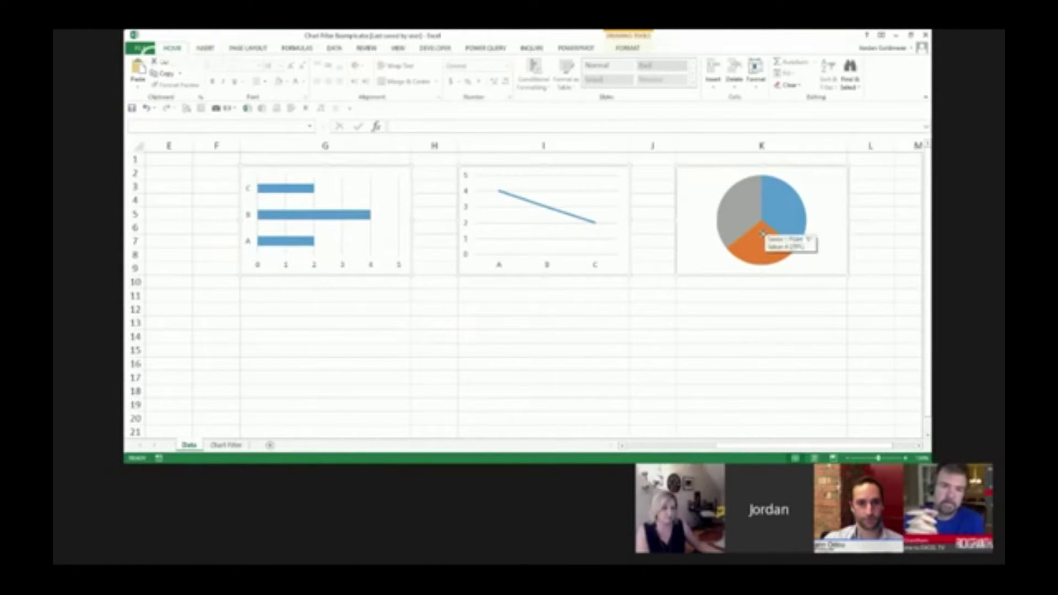
{"action": "left_click", "coordinate": [231, 450]}
{"action": "left_click", "coordinate": [418, 177]}
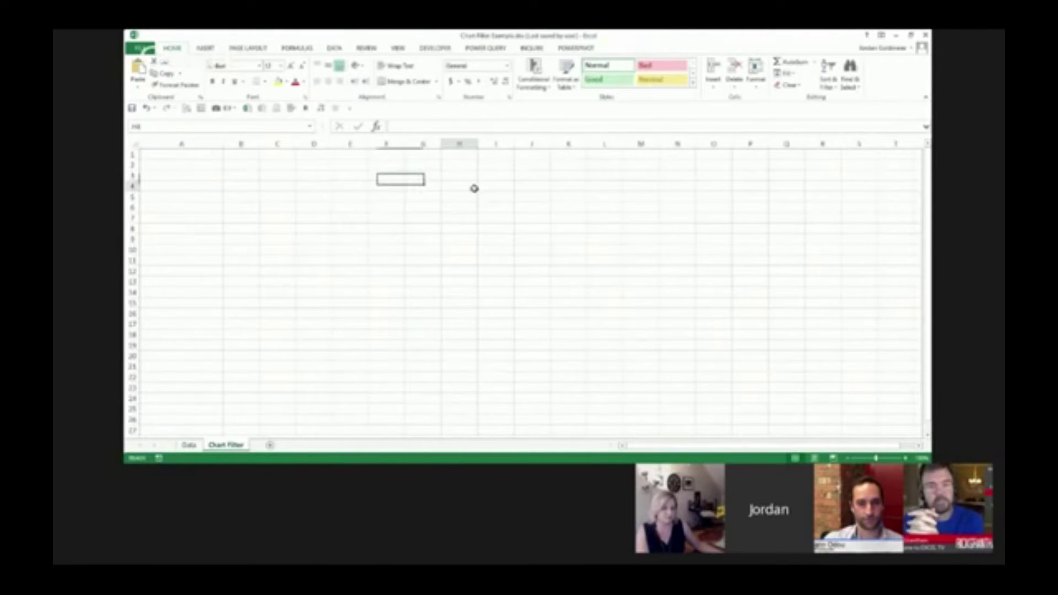
{"action": "left_click", "coordinate": [473, 187]}
{"action": "key", "text": "ctrl+v"}
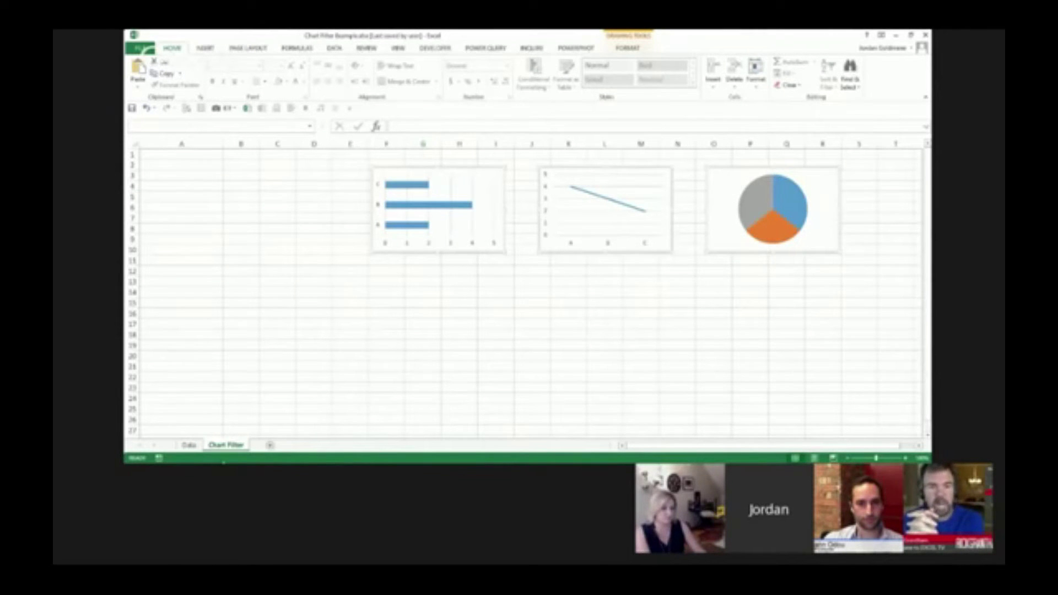
Enter Chart Type, Bar, Line and Pie in cells A1 through A4.
{"action": "left_click", "coordinate": [189, 157]}
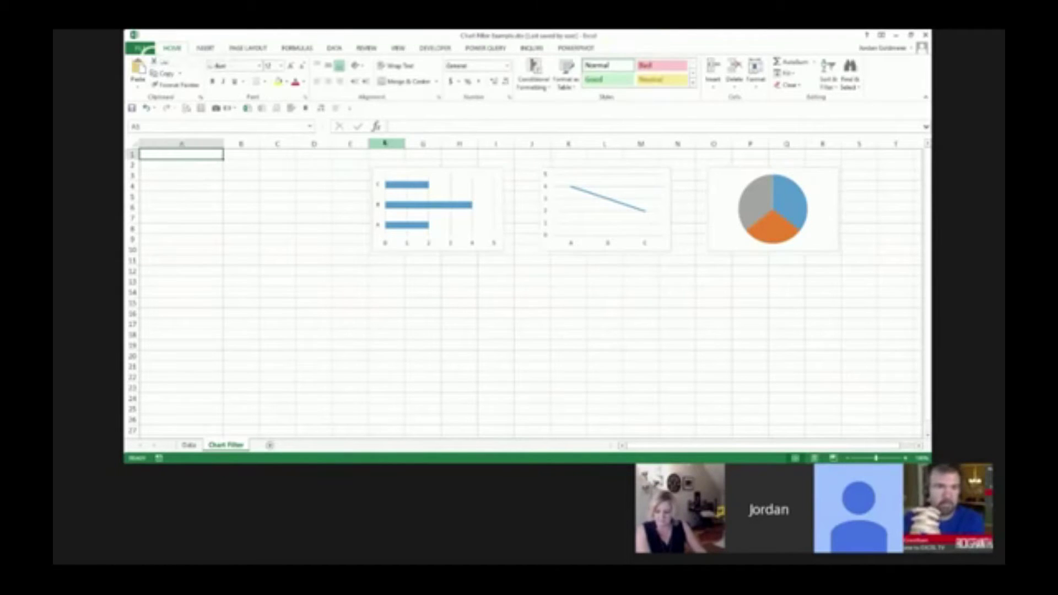
{"action": "type", "text": "Chart Type"}
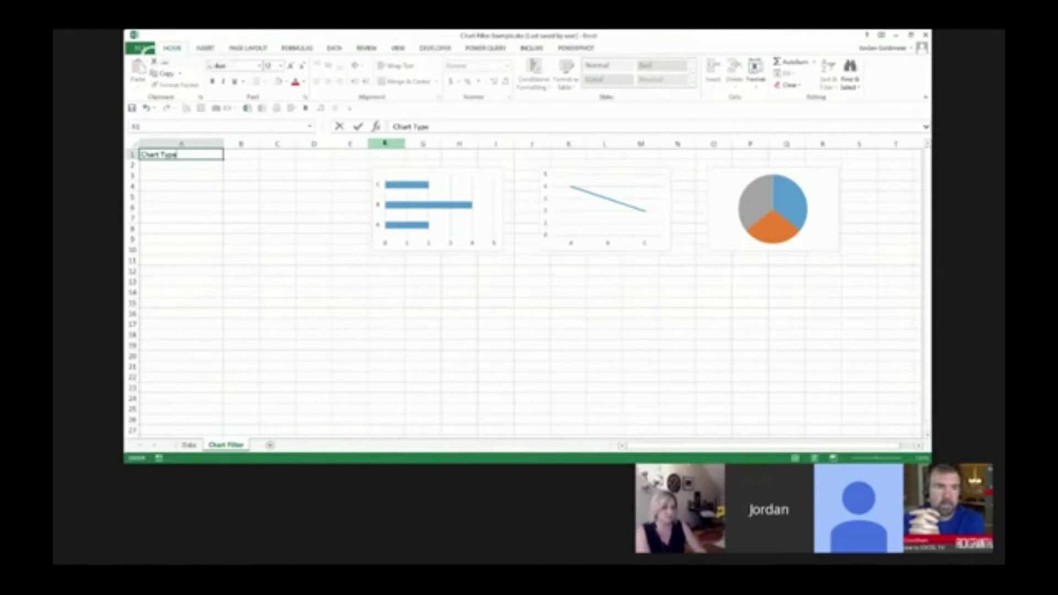
{"action": "key", "text": "Return"}
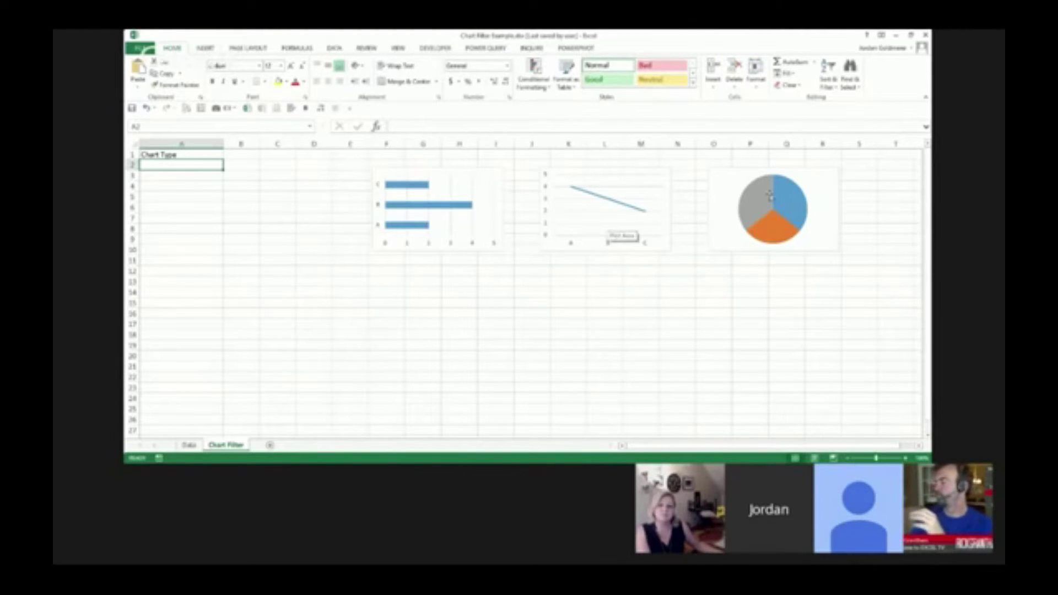
{"action": "type", "text": "Bar"}
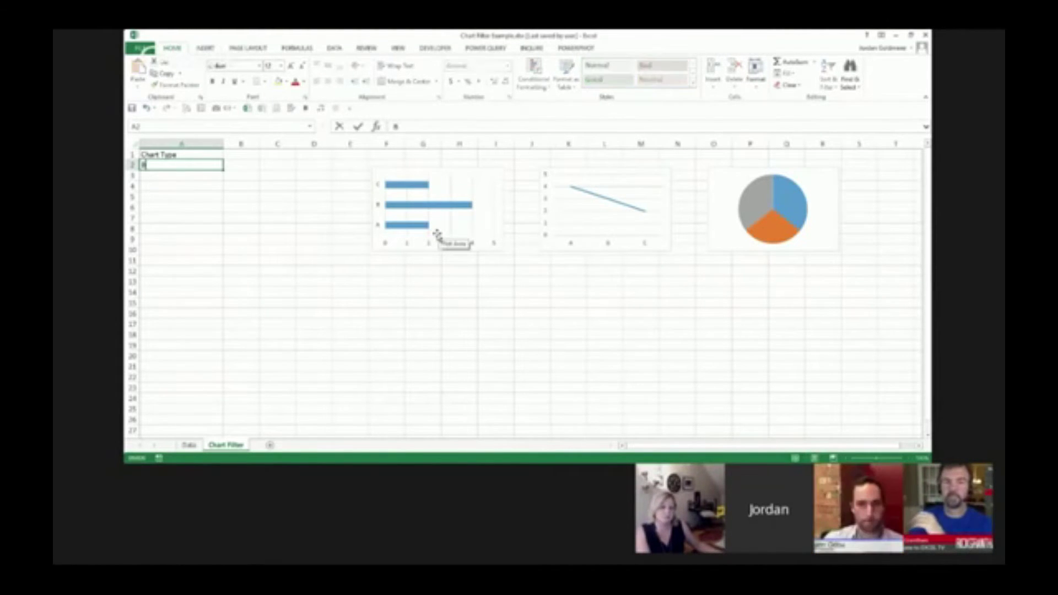
{"action": "key", "text": "Return"}
{"action": "type", "text": "Line"}
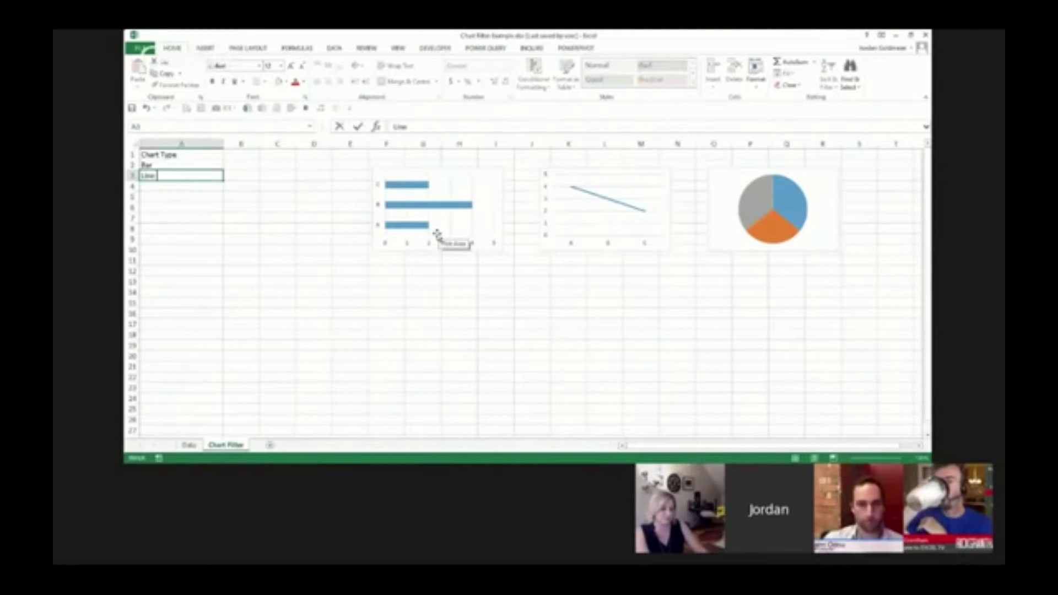
{"action": "key", "text": "Return"}
{"action": "type", "text": "Pie"}
{"action": "key", "text": "Return"}
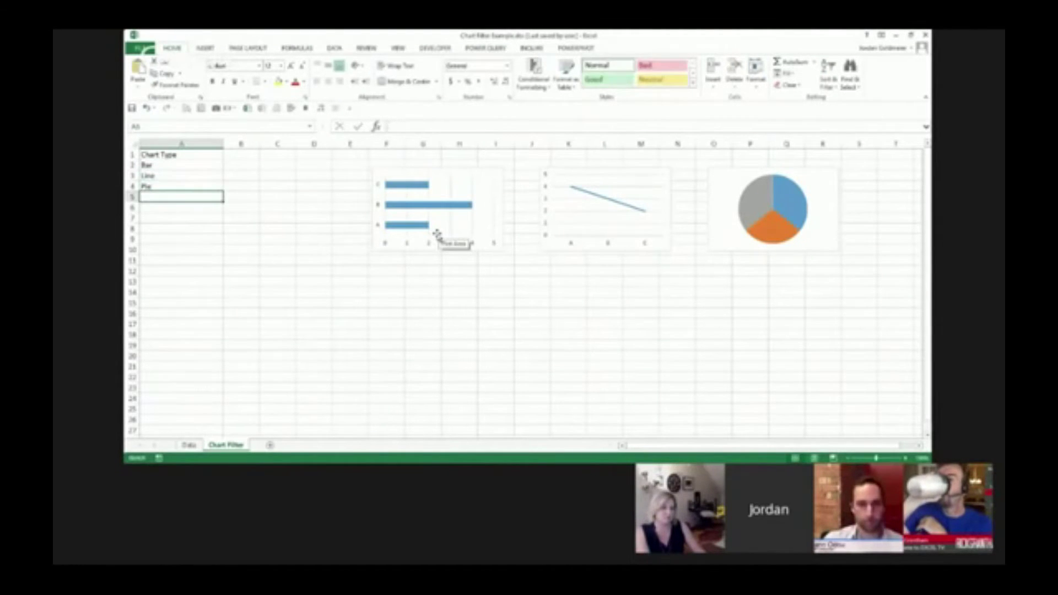
Select A1:A4 and turn on Sort & Filter > Filter for the list.
{"action": "key", "text": "Up"}
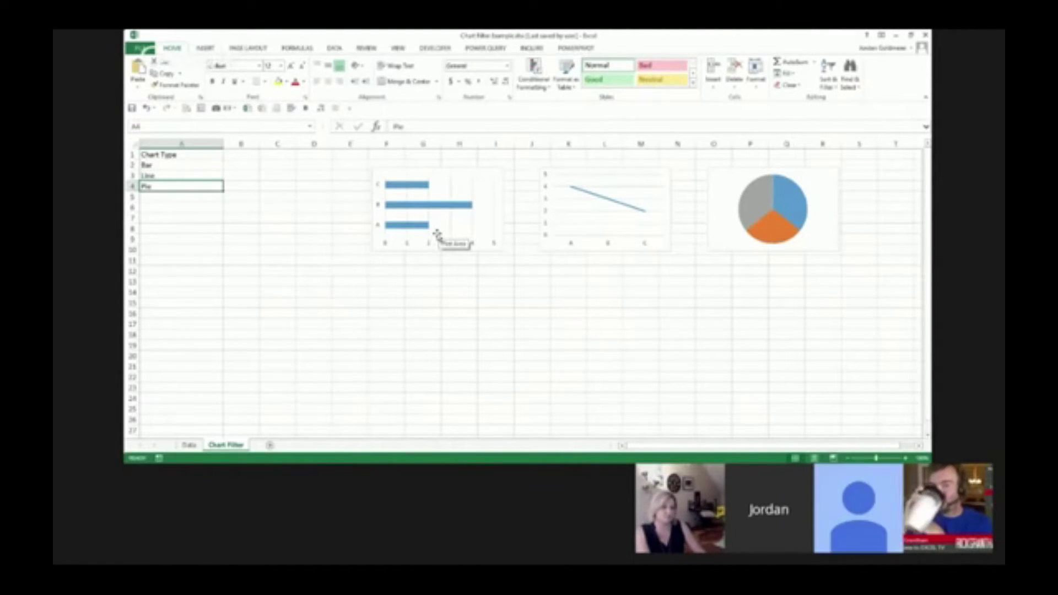
{"action": "key", "text": "shift+Up"}
{"action": "key", "text": "shift+Up"}
{"action": "key", "text": "shift+Up"}
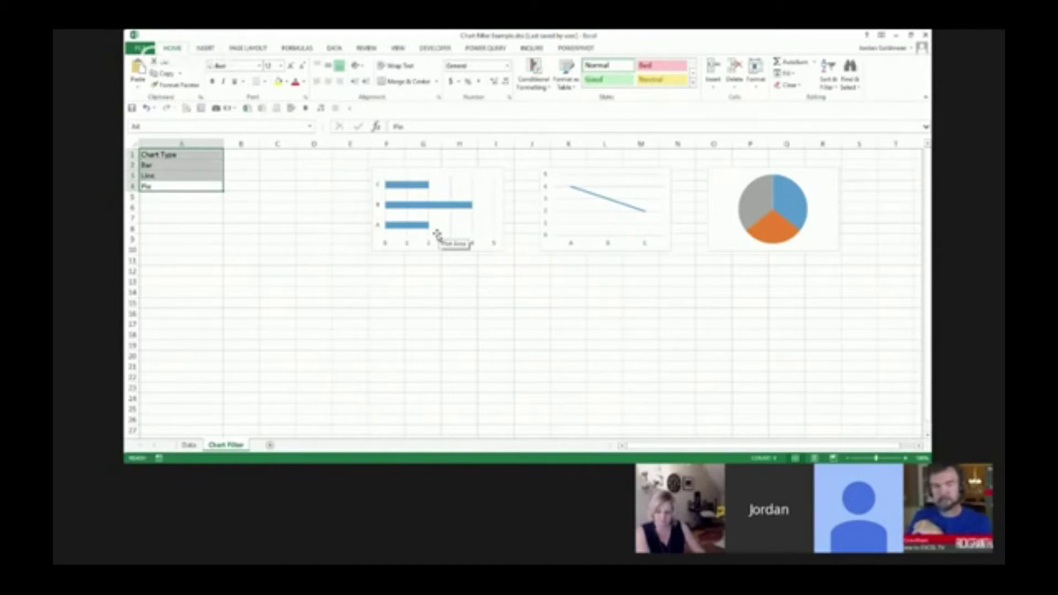
{"action": "left_click", "coordinate": [828, 75]}
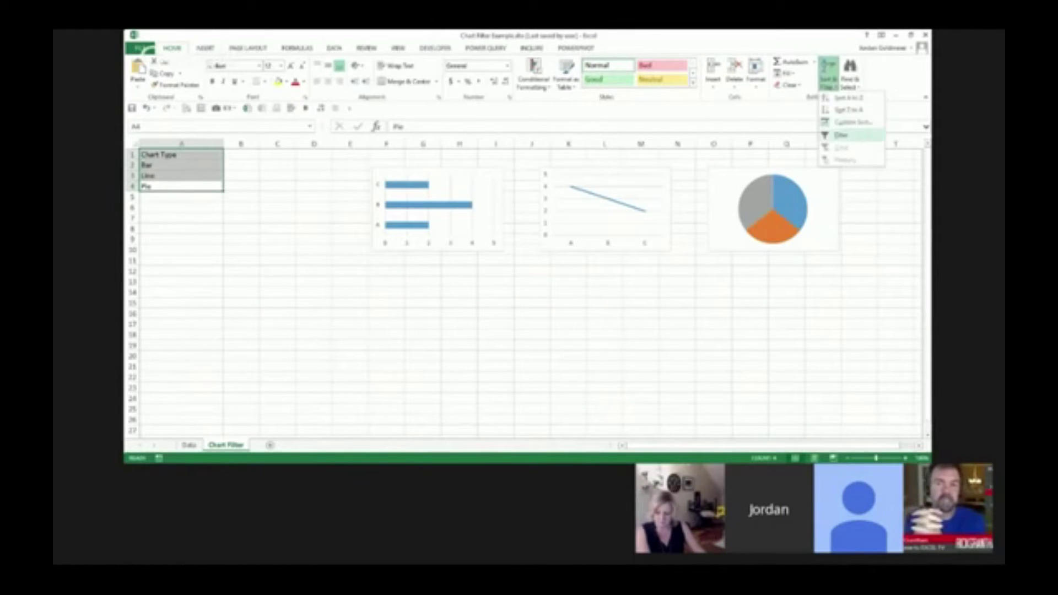
{"action": "left_click", "coordinate": [839, 133]}
{"action": "left_click", "coordinate": [265, 211]}
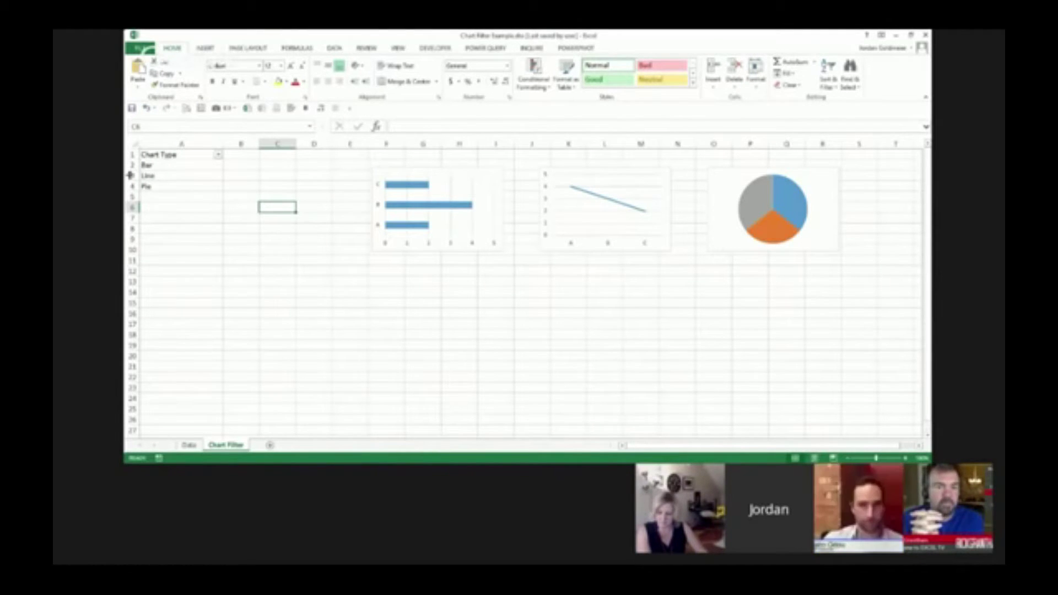
Make rows 2 and 3 much taller and drag the bar chart further left.
{"action": "left_click_drag", "start_coordinate": [131, 160], "coordinate": [133, 383]}
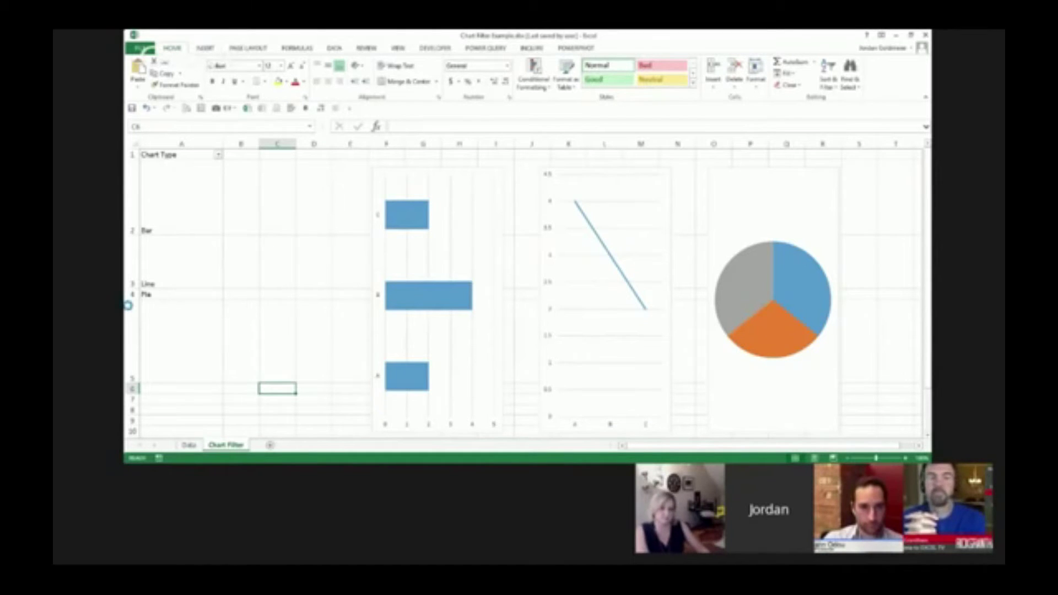
{"action": "key", "text": "ctrl+z"}
{"action": "left_click_drag", "start_coordinate": [131, 302], "coordinate": [132, 367]}
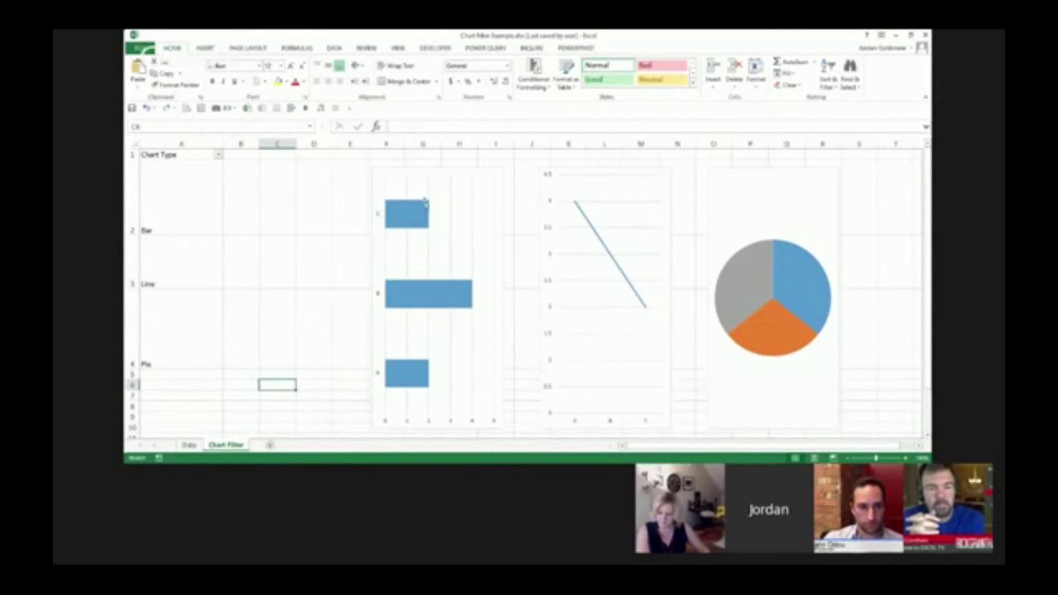
{"action": "left_click_drag", "start_coordinate": [395, 176], "coordinate": [342, 171]}
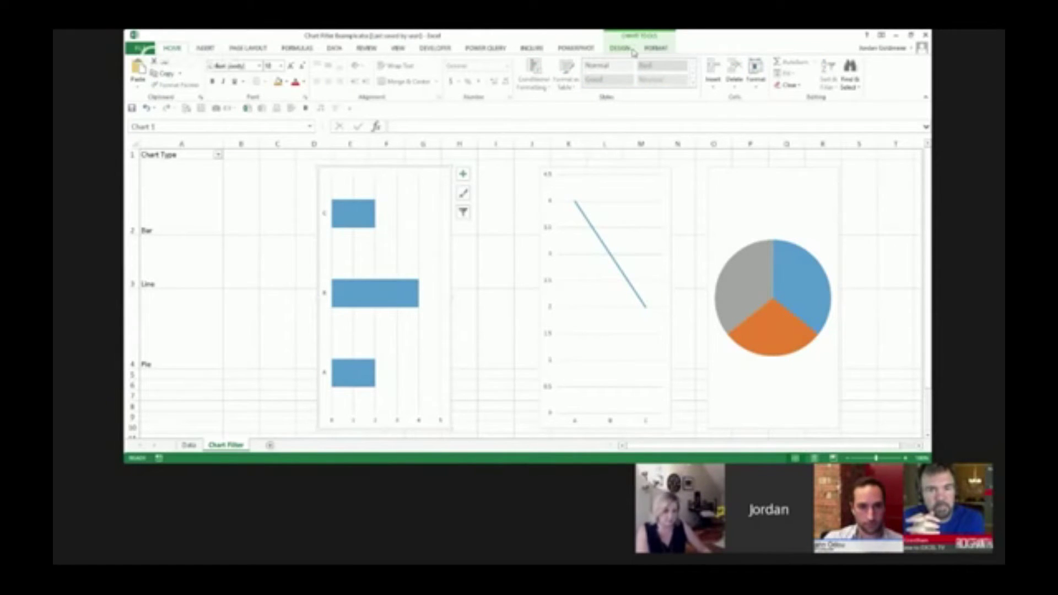
{"action": "left_click", "coordinate": [618, 51]}
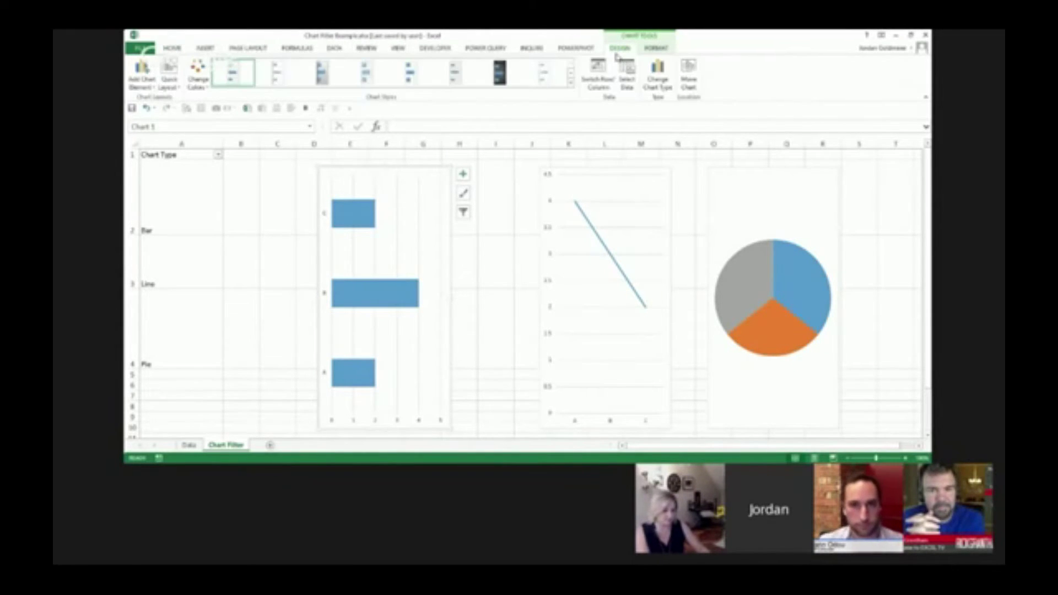
Enable Snap to Grid from the chart Format tab's Align menu.
{"action": "left_click", "coordinate": [656, 49]}
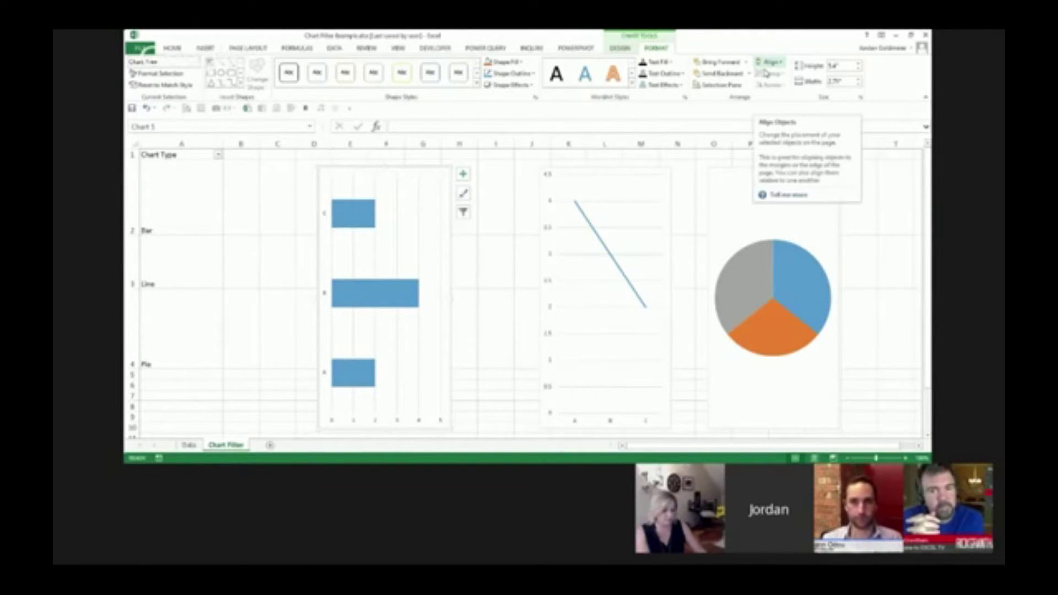
{"action": "left_click", "coordinate": [766, 62]}
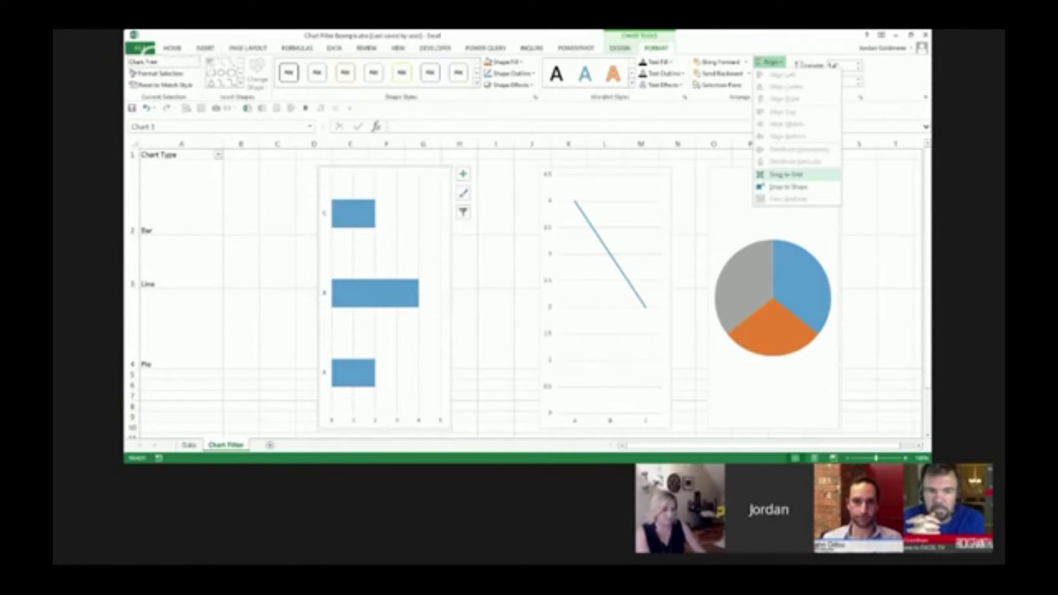
{"action": "left_click", "coordinate": [786, 175]}
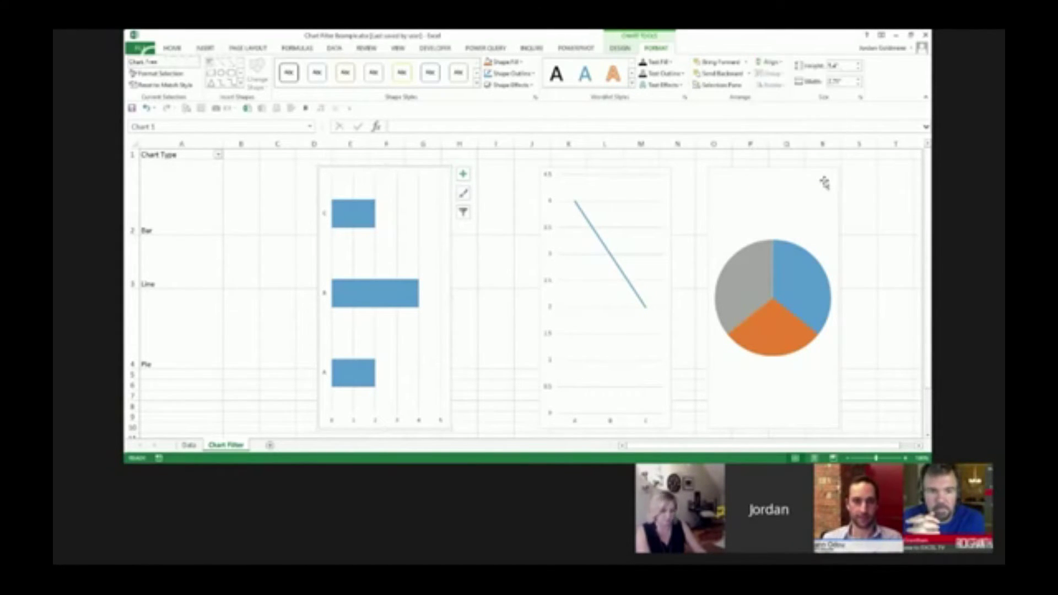
Drag the bar chart into column A and shrink it to fit cell A2.
{"action": "left_click_drag", "start_coordinate": [347, 173], "coordinate": [187, 177]}
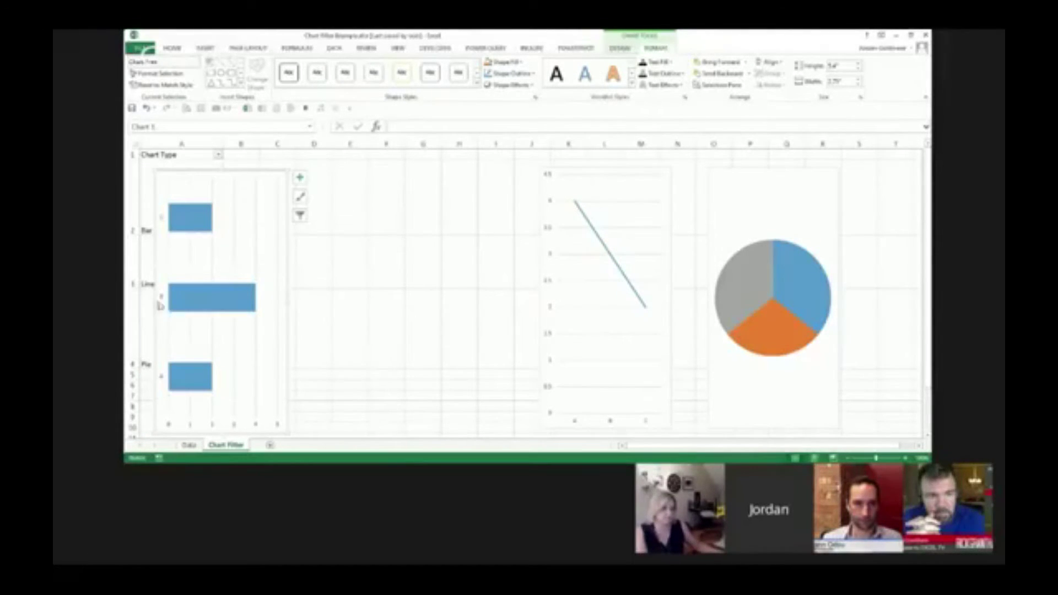
{"action": "left_click_drag", "start_coordinate": [158, 305], "coordinate": [142, 304]}
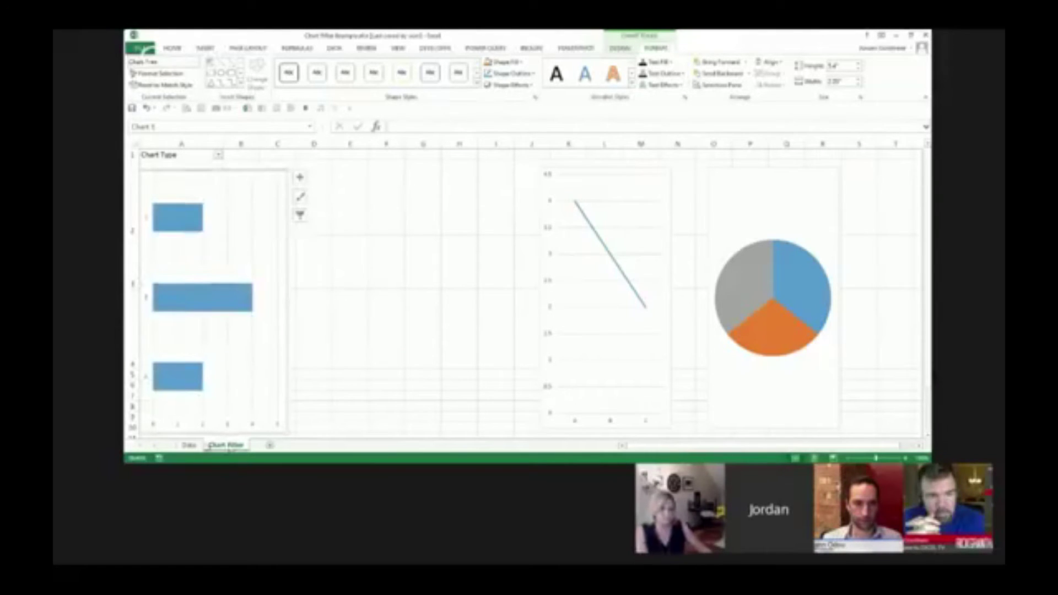
{"action": "left_click_drag", "start_coordinate": [211, 435], "coordinate": [218, 210]}
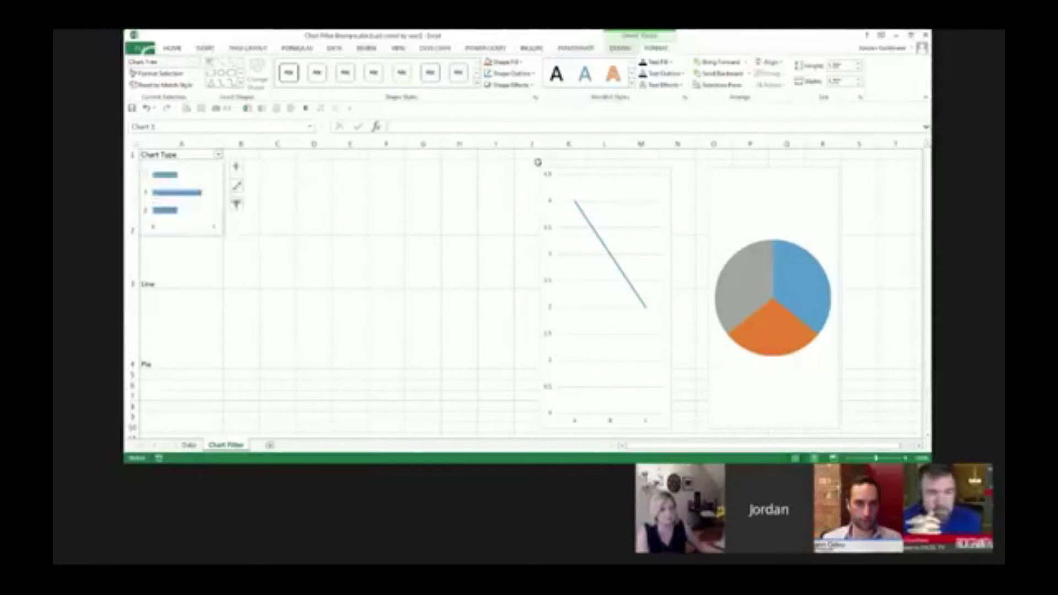
Move the line chart into column A below the bar chart and shrink it to fit row 3.
{"action": "left_click", "coordinate": [383, 231]}
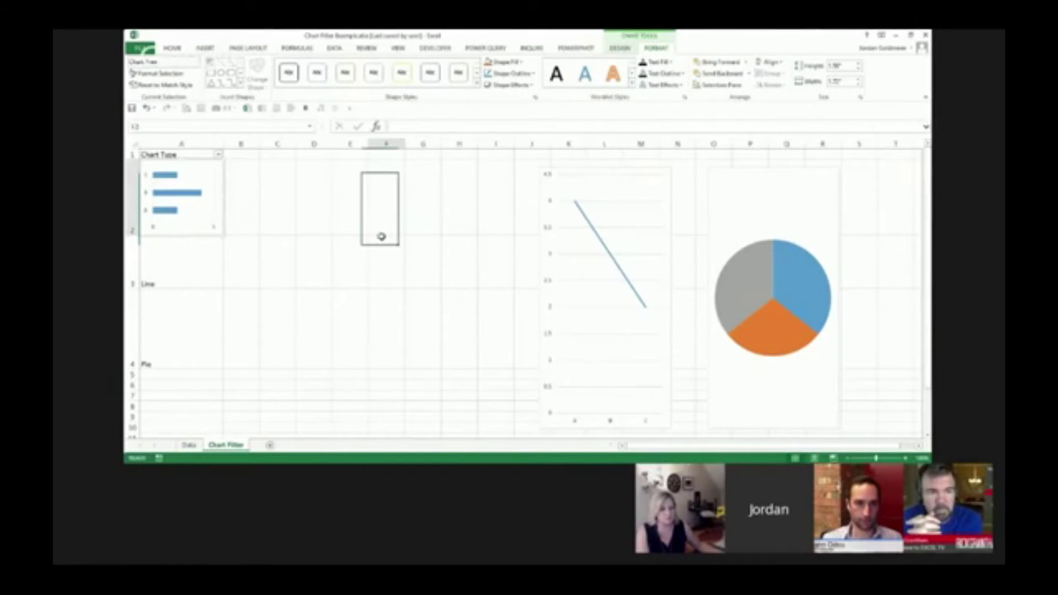
{"action": "left_click", "coordinate": [585, 181]}
{"action": "mouse_move", "coordinate": [621, 174]}
{"action": "left_mouse_down"}
{"action": "mouse_move", "coordinate": [279, 276]}
{"action": "mouse_move", "coordinate": [217, 257]}
{"action": "mouse_move", "coordinate": [240, 248]}
{"action": "left_mouse_up"}
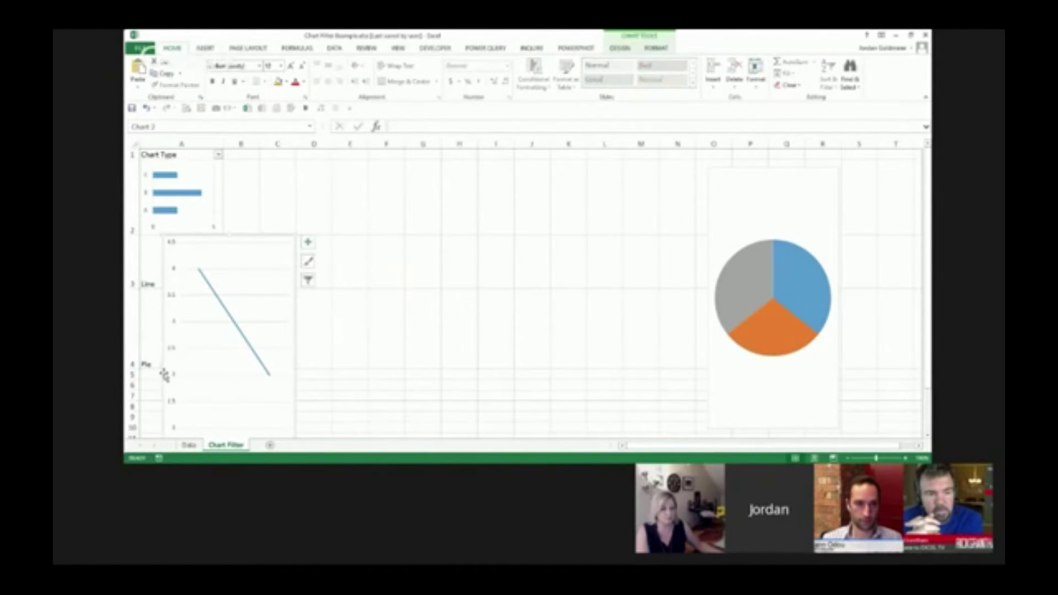
{"action": "left_click_drag", "start_coordinate": [160, 369], "coordinate": [141, 370]}
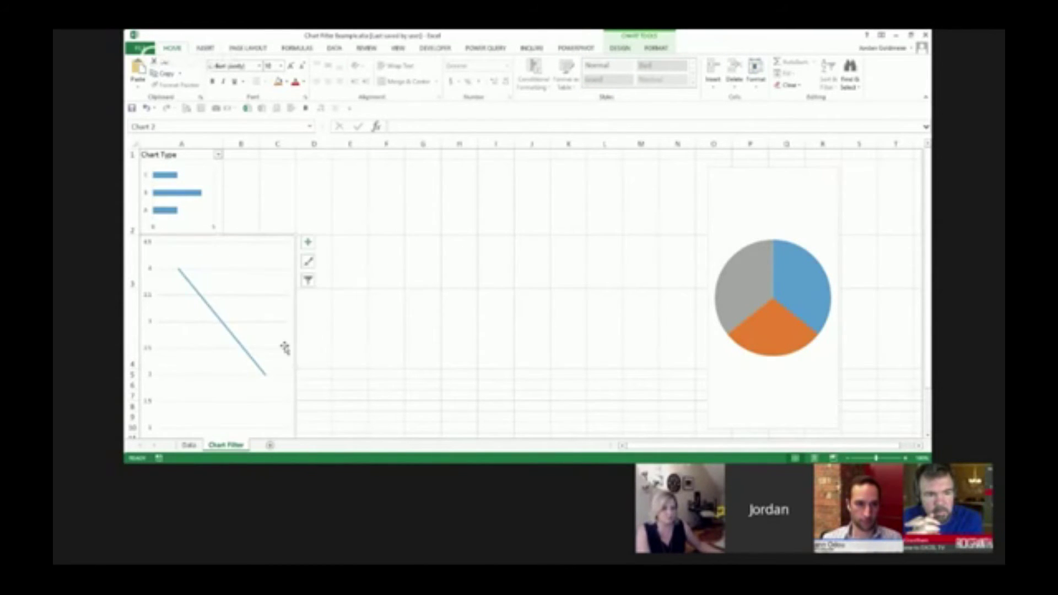
{"action": "left_click_drag", "start_coordinate": [294, 372], "coordinate": [234, 365]}
{"action": "scroll", "coordinate": [316, 319], "scroll_direction": "down", "scroll_amount": 3}
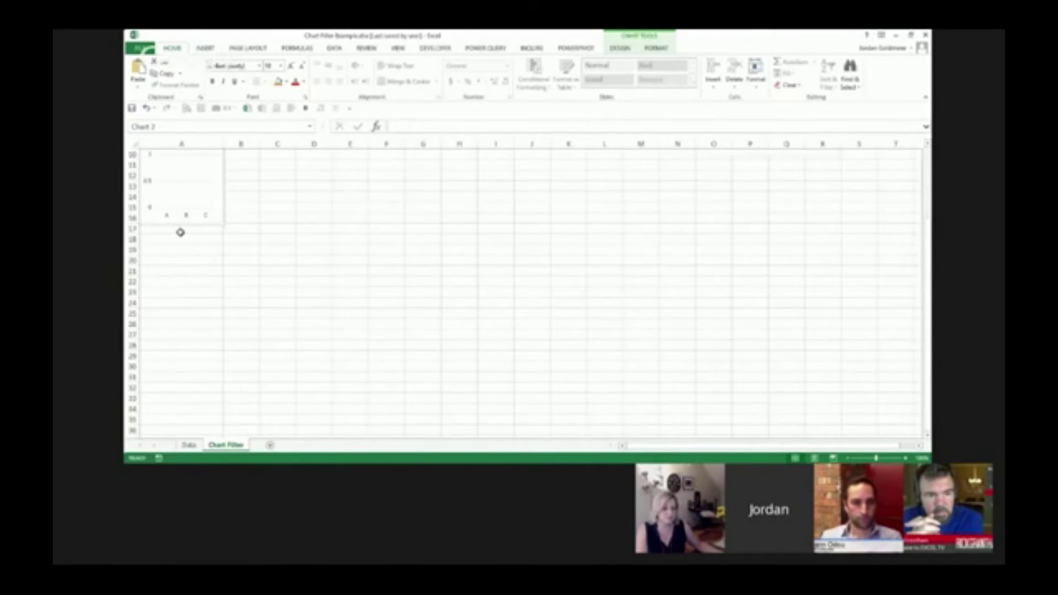
{"action": "scroll", "coordinate": [189, 182], "scroll_direction": "up", "scroll_amount": 1}
{"action": "scroll", "coordinate": [182, 170], "scroll_direction": "up", "scroll_amount": 1}
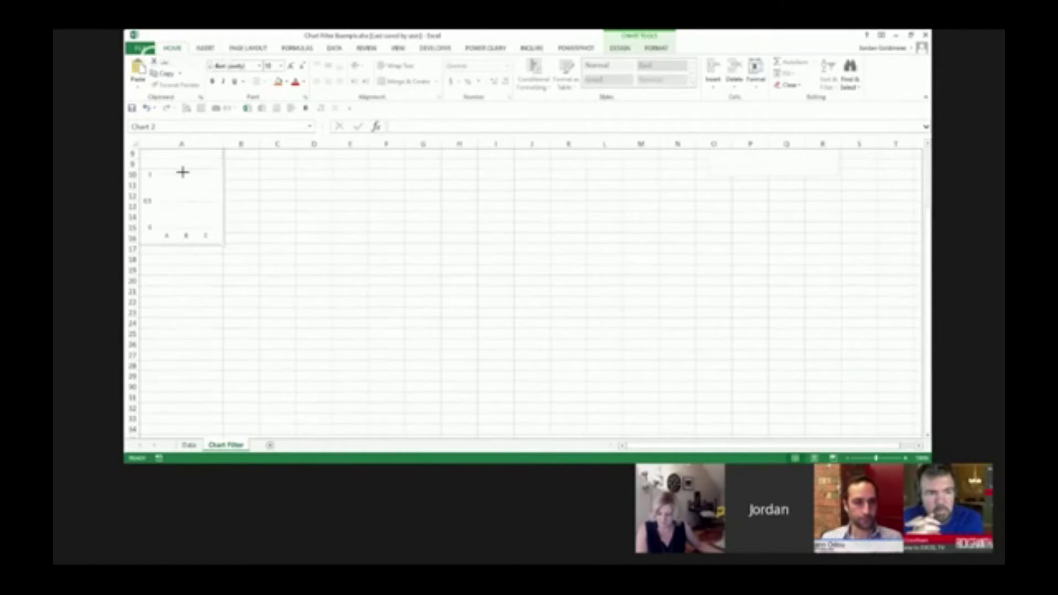
{"action": "scroll", "coordinate": [182, 160], "scroll_direction": "up", "scroll_amount": 2}
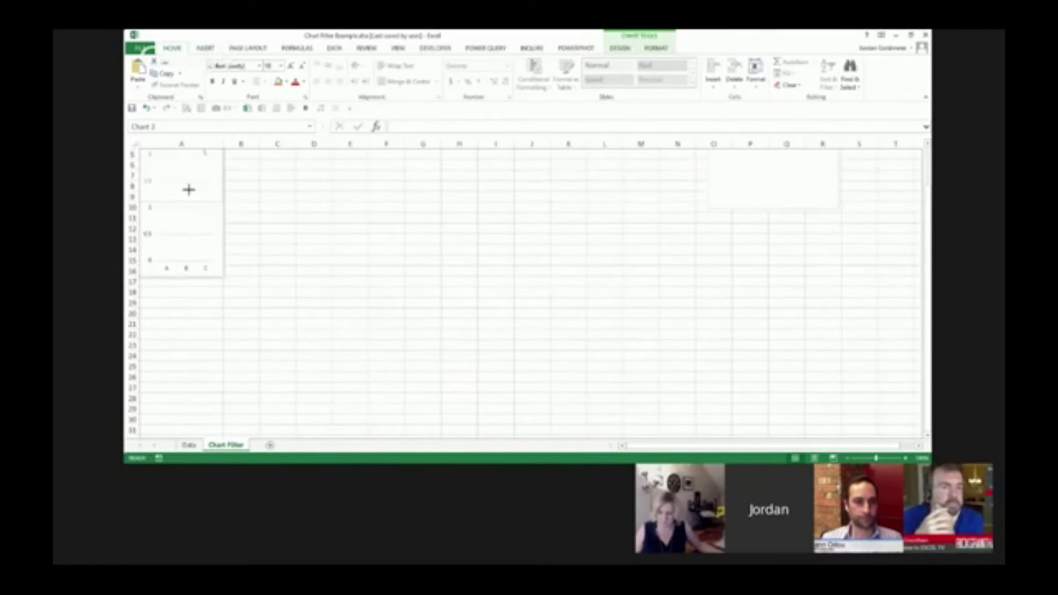
{"action": "scroll", "coordinate": [187, 189], "scroll_direction": "up", "scroll_amount": 5}
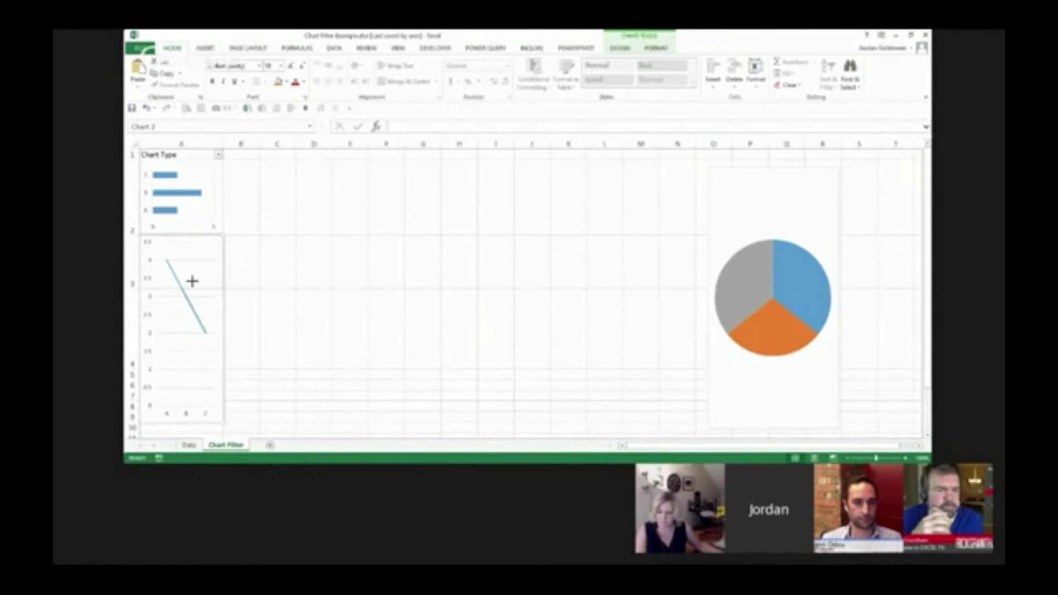
{"action": "left_click_drag", "start_coordinate": [192, 281], "coordinate": [191, 285]}
{"action": "left_click", "coordinate": [155, 323]}
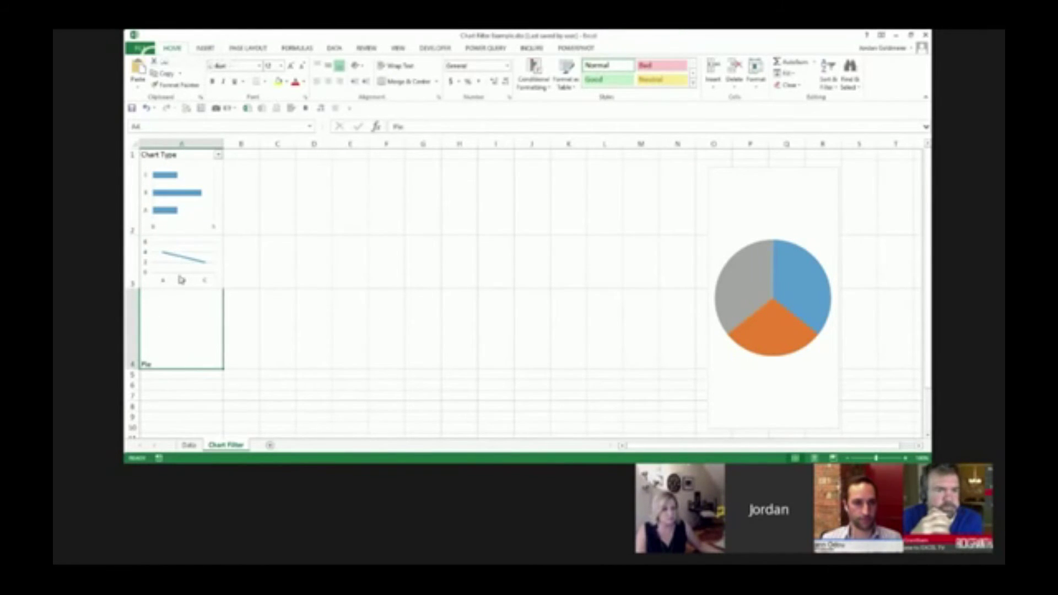
Adjust row 3's height to match the line chart.
{"action": "left_click_drag", "start_coordinate": [133, 296], "coordinate": [133, 343]}
{"action": "left_click_drag", "start_coordinate": [132, 380], "coordinate": [133, 309]}
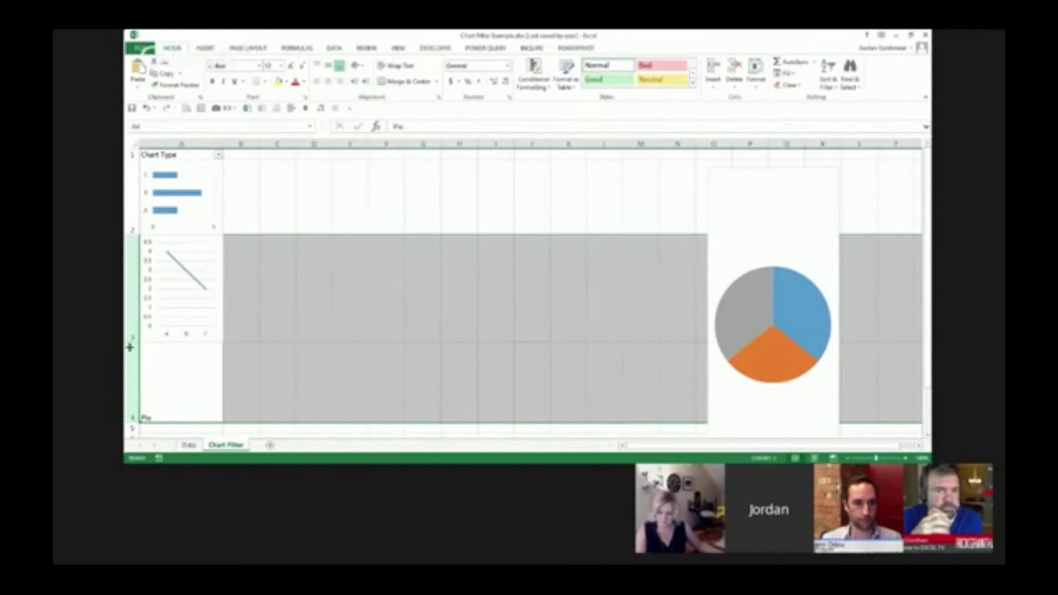
{"action": "left_click_drag", "start_coordinate": [129, 347], "coordinate": [129, 319]}
{"action": "left_click", "coordinate": [262, 281]}
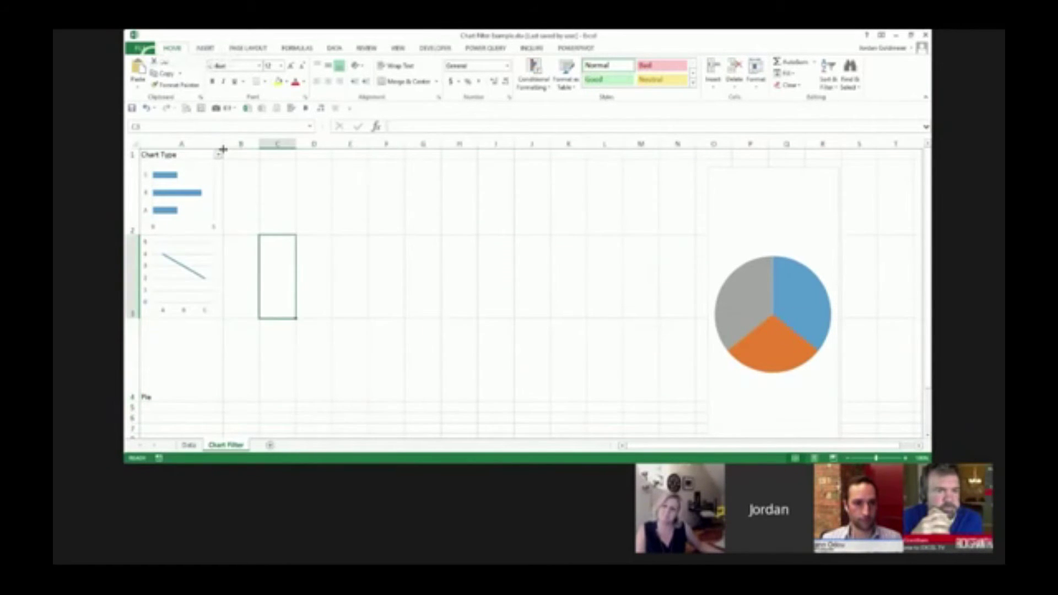
Widen column A further and shrink the pie chart into cell A4 beneath the line chart.
{"action": "left_click_drag", "start_coordinate": [224, 149], "coordinate": [272, 147]}
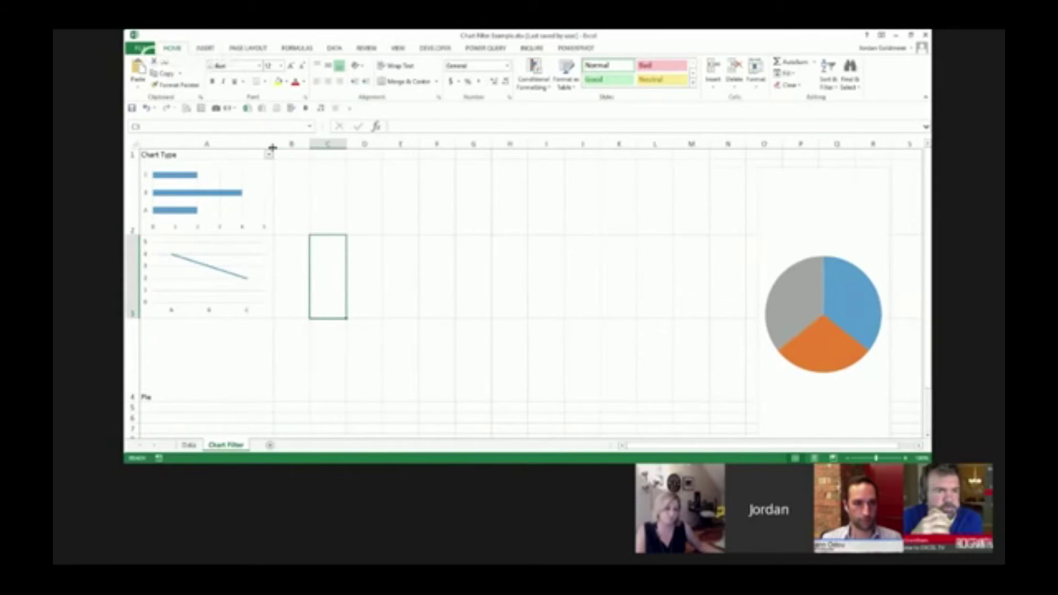
{"action": "left_click", "coordinate": [797, 158]}
{"action": "left_click_drag", "start_coordinate": [810, 170], "coordinate": [188, 336]}
{"action": "scroll", "coordinate": [220, 341], "scroll_direction": "down", "scroll_amount": 2}
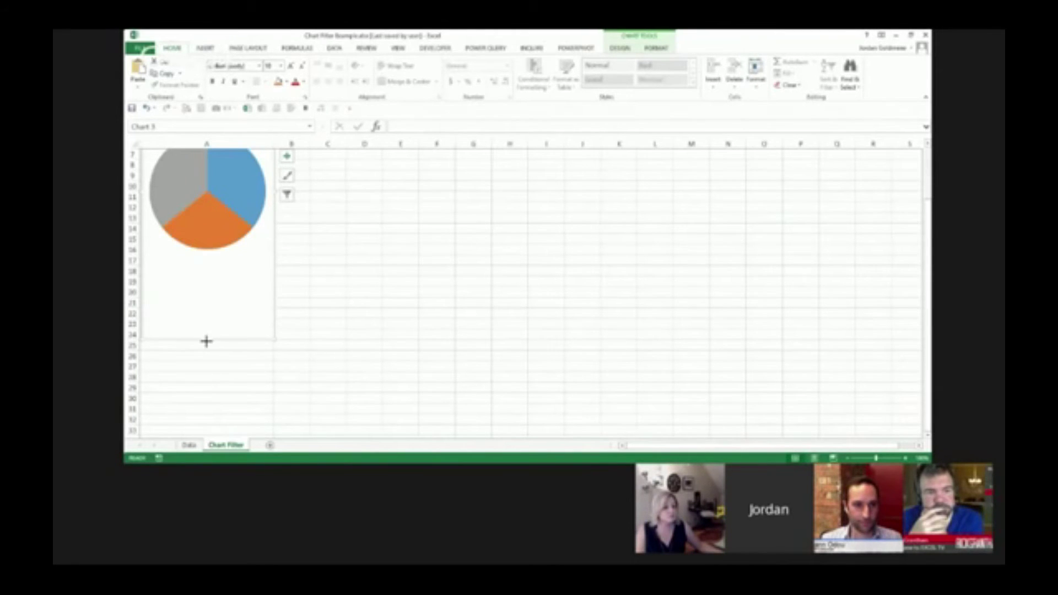
{"action": "scroll", "coordinate": [253, 207], "scroll_direction": "up", "scroll_amount": 2}
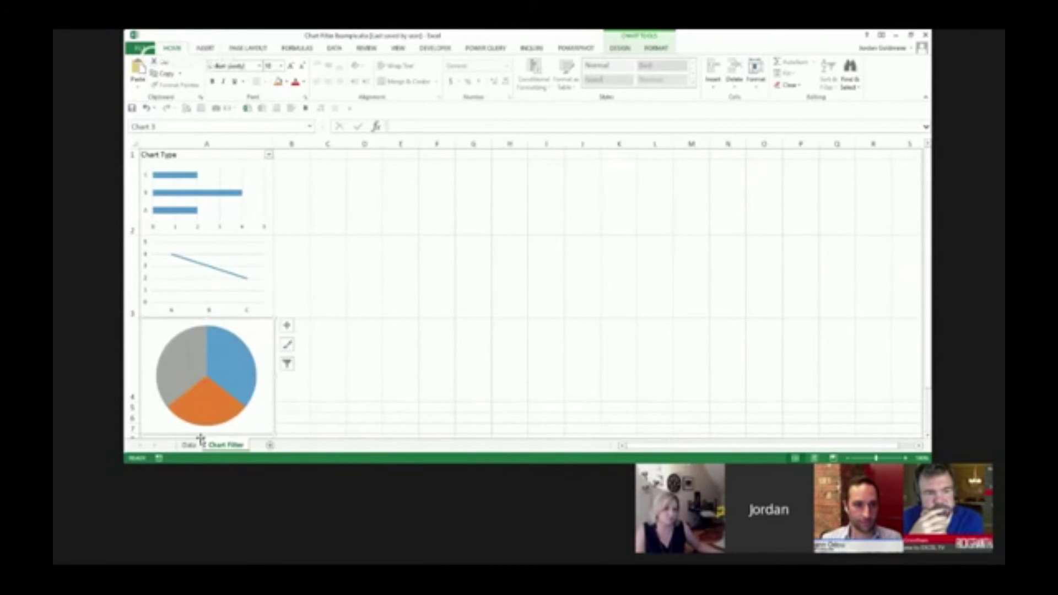
{"action": "left_click_drag", "start_coordinate": [204, 438], "coordinate": [205, 402]}
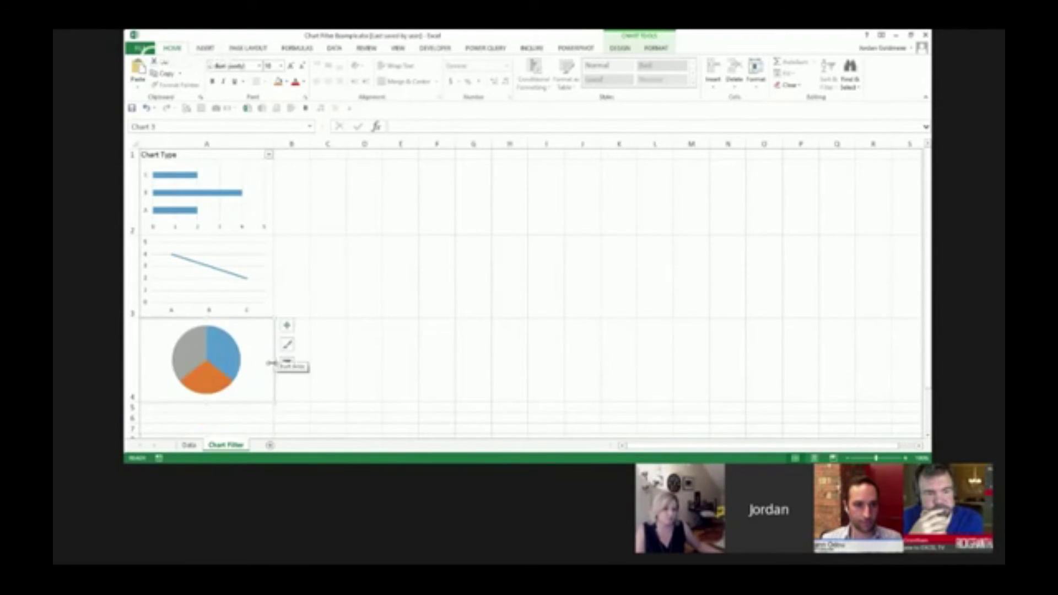
{"action": "left_click", "coordinate": [384, 263]}
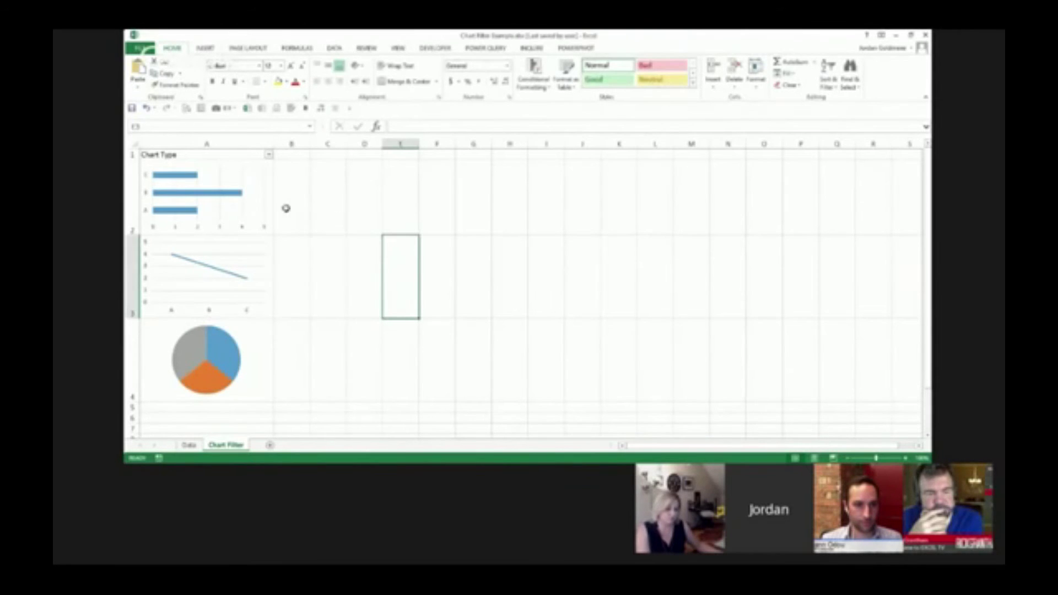
Check the Bar, Line and Pie labels in A2:A4, then open the Chart Type filter dropdown.
{"action": "left_click", "coordinate": [288, 281]}
{"action": "key", "text": "Up"}
{"action": "key", "text": "Up"}
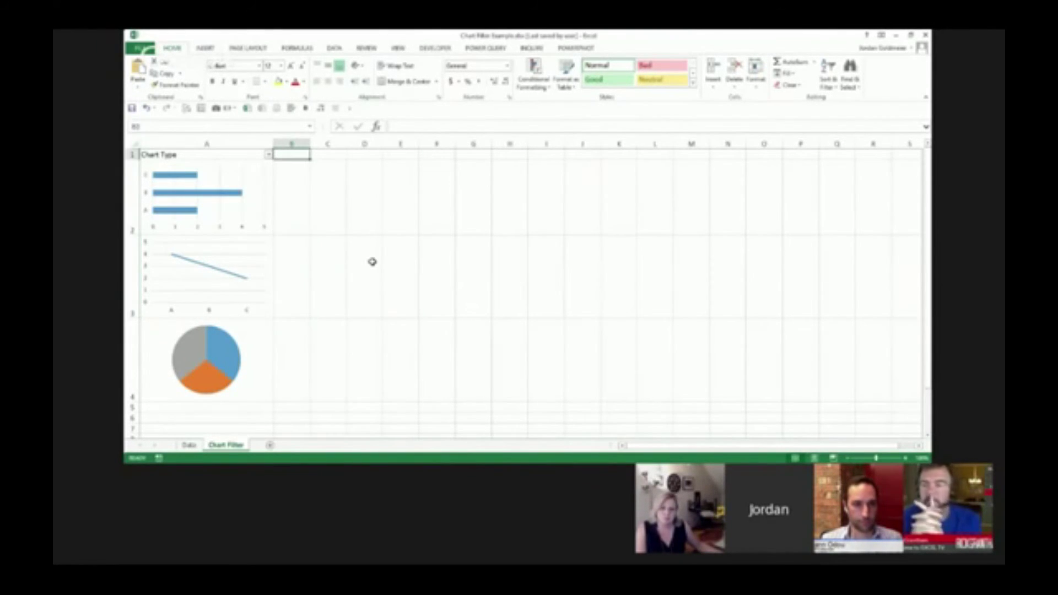
{"action": "key", "text": "Down"}
{"action": "key", "text": "Left"}
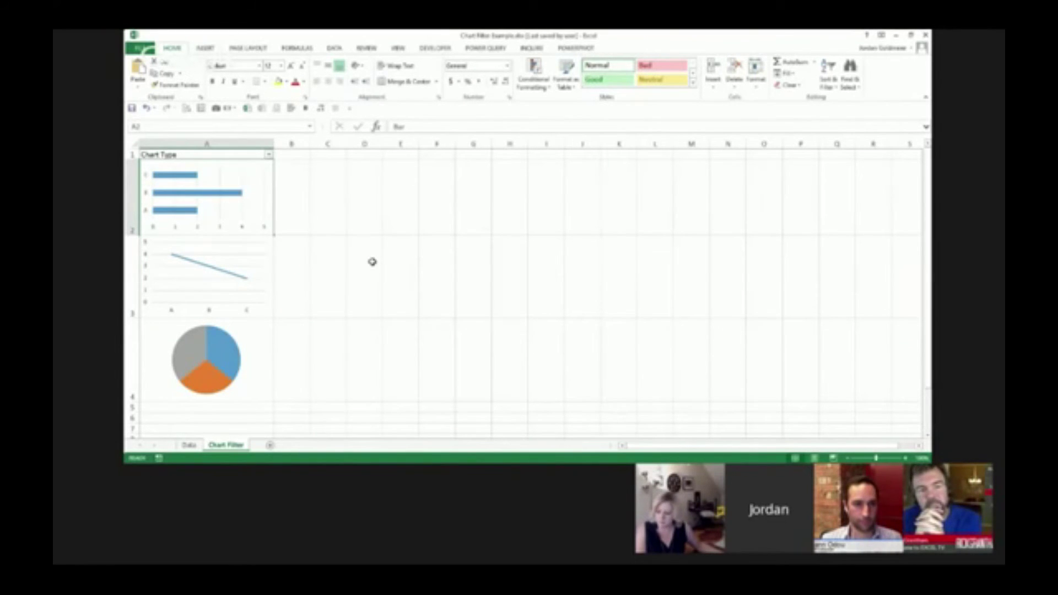
{"action": "key", "text": "Down"}
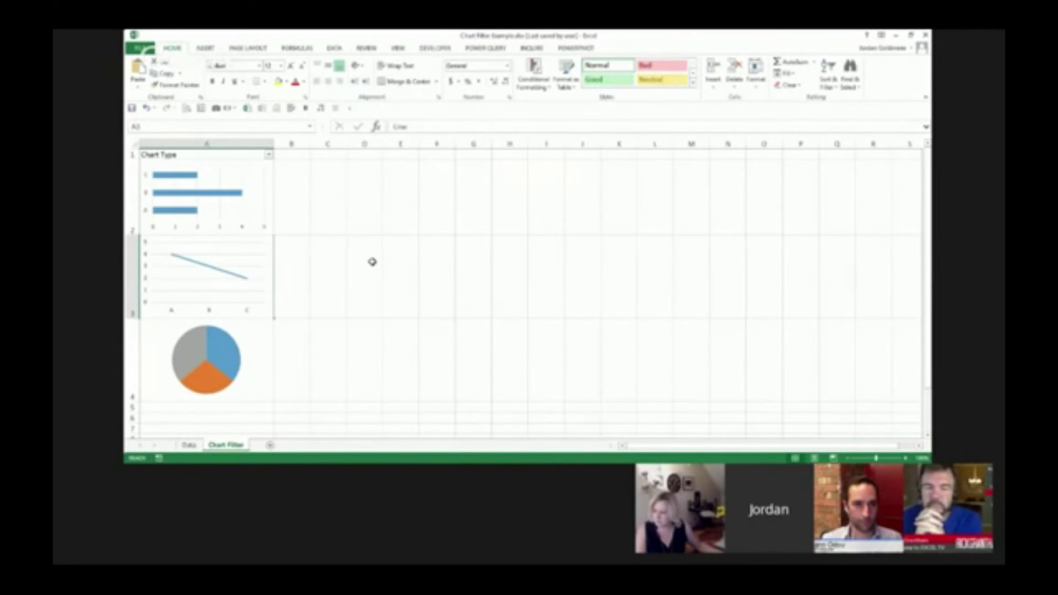
{"action": "key", "text": "Down"}
{"action": "key", "text": "Right"}
{"action": "key", "text": "Up"}
{"action": "key", "text": "Up"}
{"action": "key", "text": "Up"}
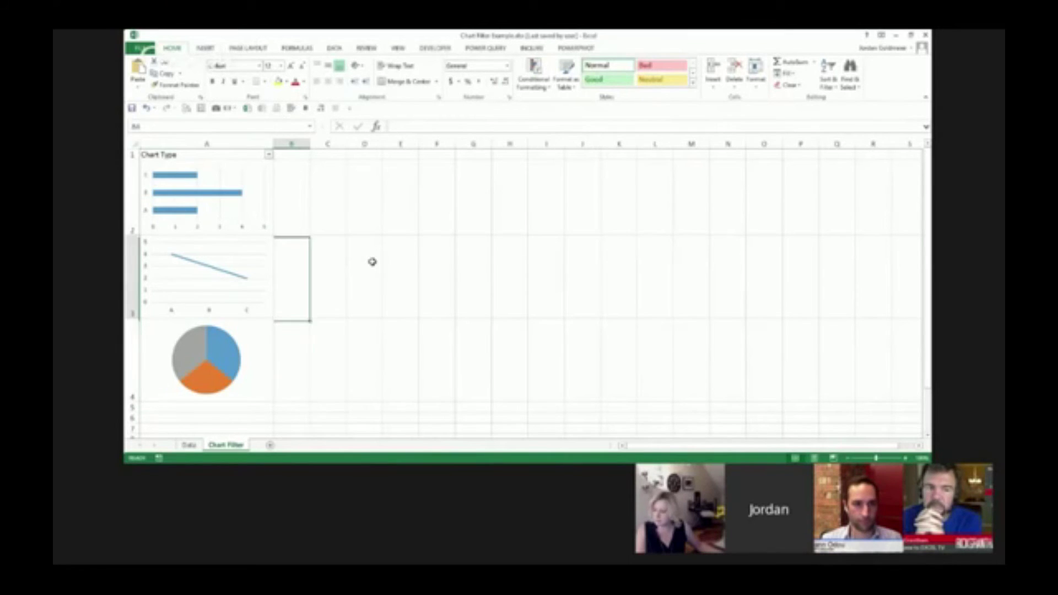
{"action": "key", "text": "Right"}
{"action": "key", "text": "Right"}
{"action": "key", "text": "Down"}
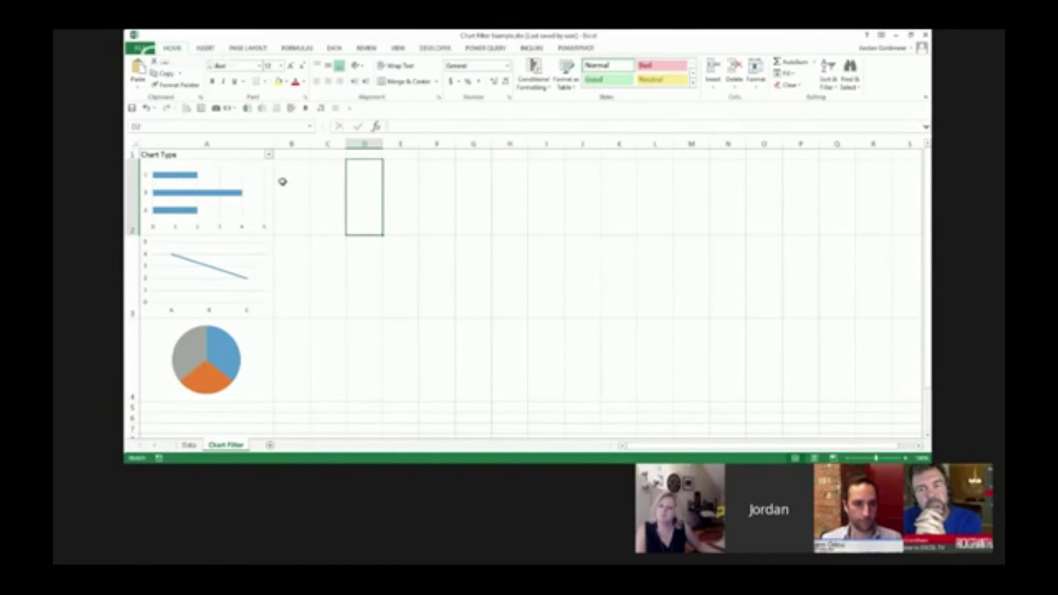
{"action": "left_click", "coordinate": [268, 155]}
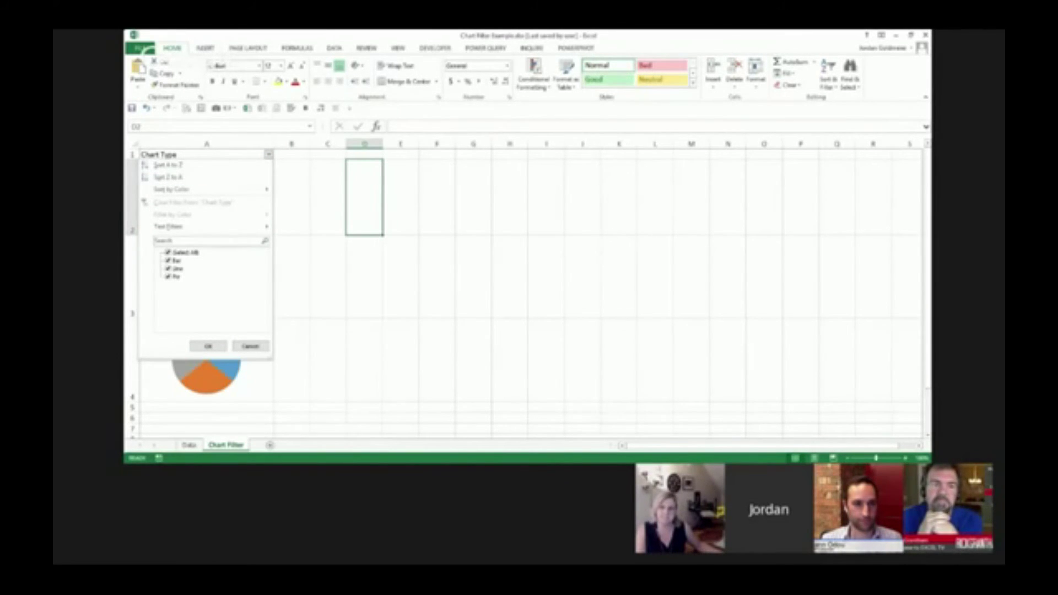
Filter Chart Type to show Bar only, then Bar and Pie.
{"action": "left_click", "coordinate": [169, 253]}
{"action": "left_click", "coordinate": [168, 260]}
{"action": "left_click", "coordinate": [207, 346]}
{"action": "left_click", "coordinate": [472, 325]}
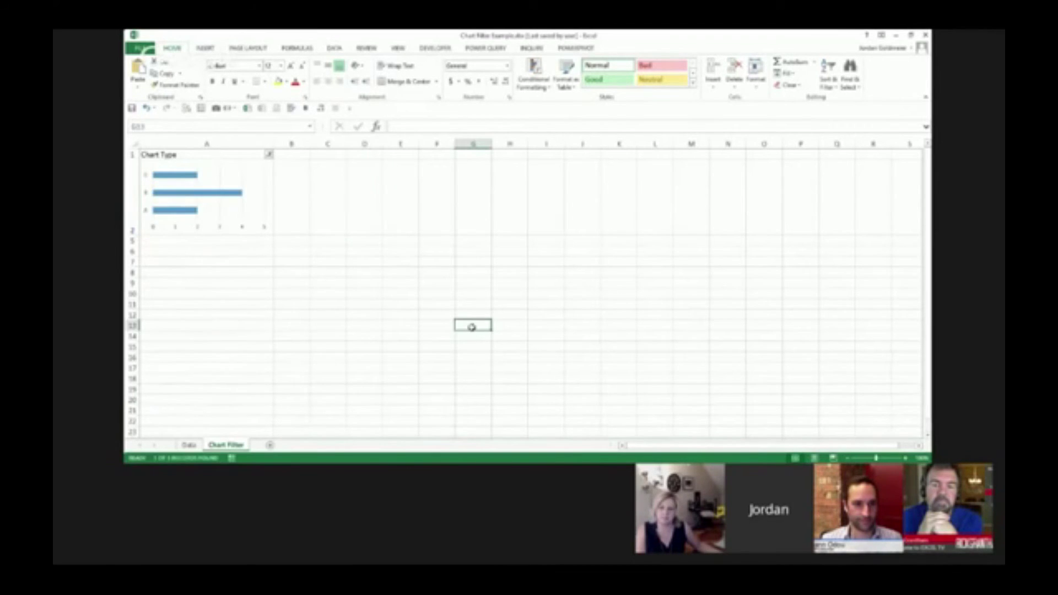
{"action": "left_click", "coordinate": [269, 156]}
{"action": "left_click", "coordinate": [168, 276]}
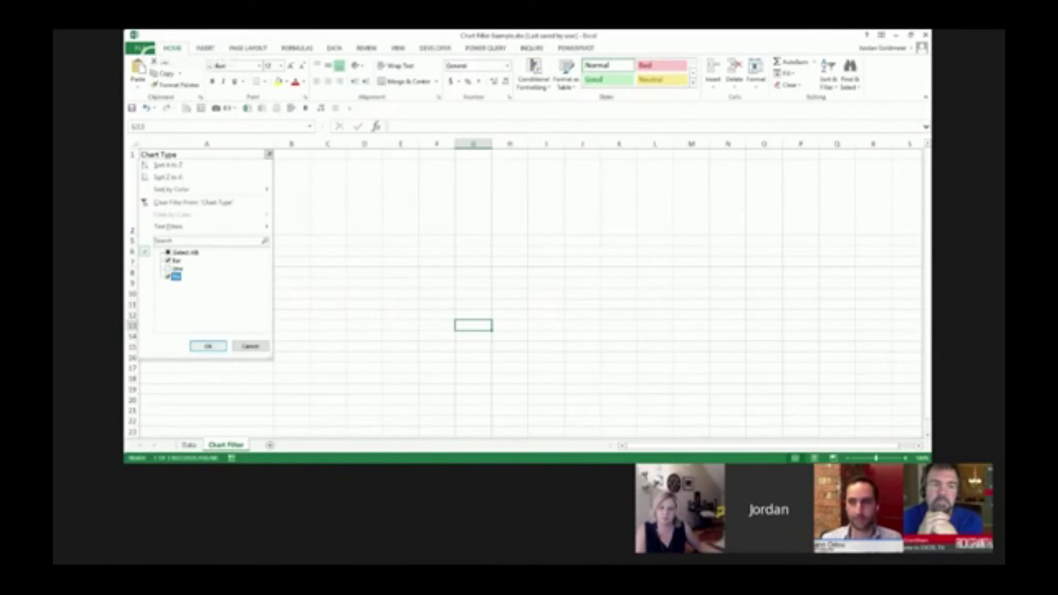
{"action": "left_click", "coordinate": [208, 345]}
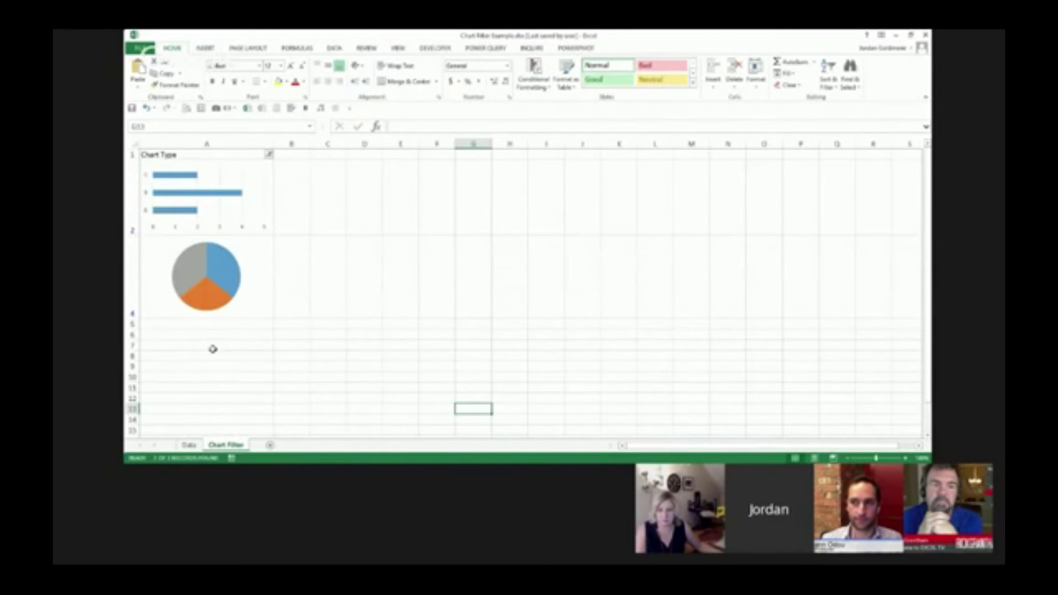
Change the Chart Type filter to show only the Line chart.
{"action": "left_click", "coordinate": [269, 155]}
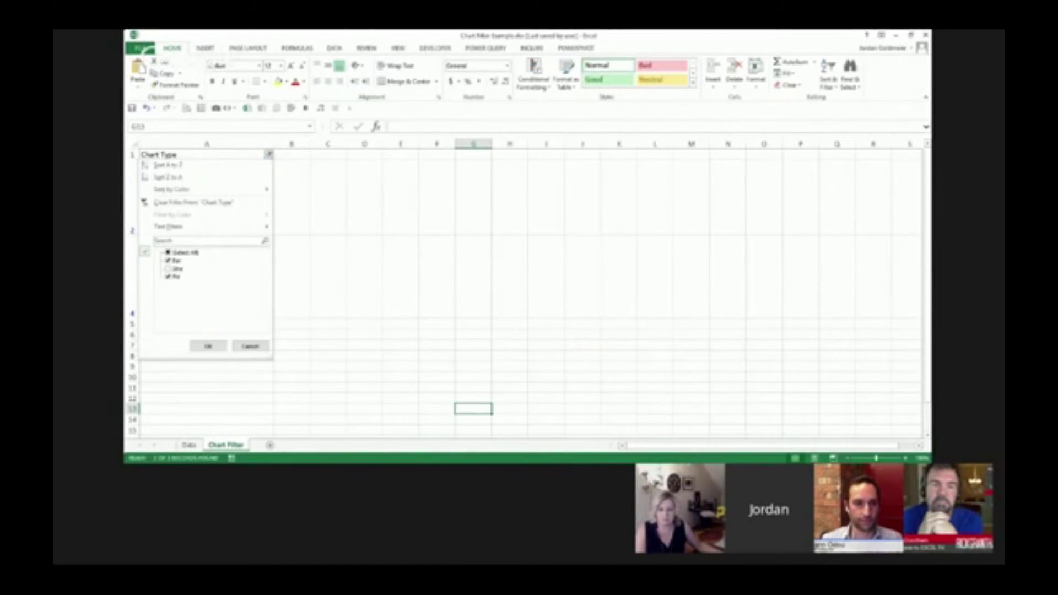
{"action": "left_click", "coordinate": [168, 260]}
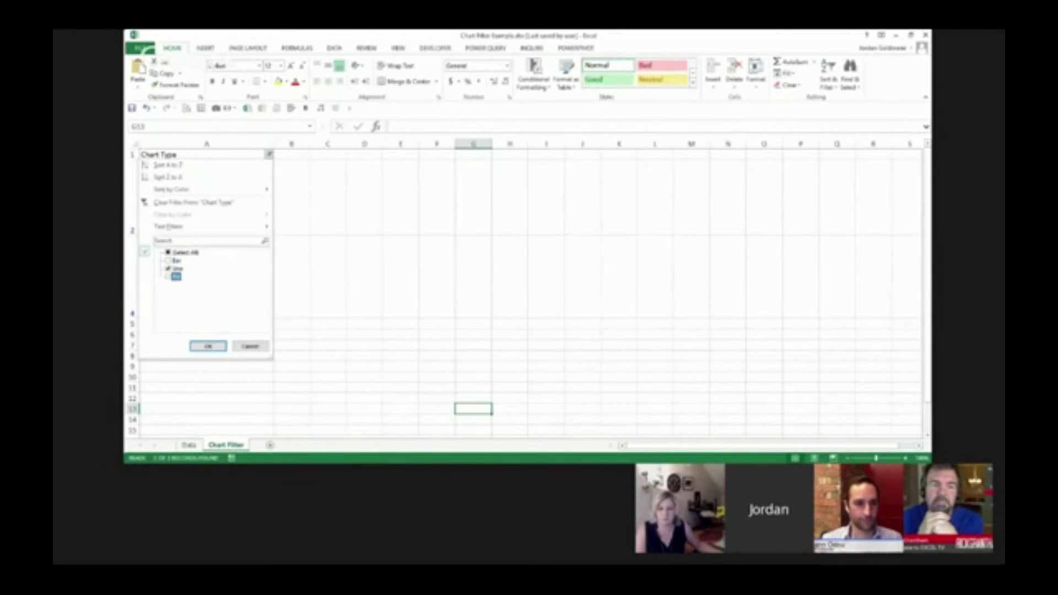
{"action": "left_click", "coordinate": [208, 345]}
{"action": "left_click", "coordinate": [392, 242]}
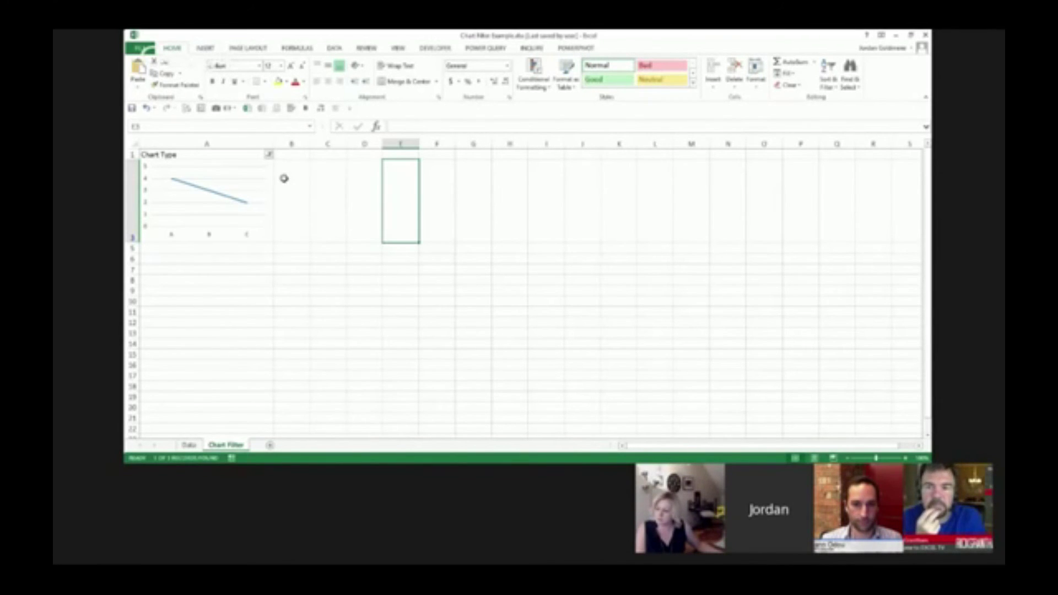
Tick Pie in the Chart Type filter again and apply it.
{"action": "left_click", "coordinate": [268, 155]}
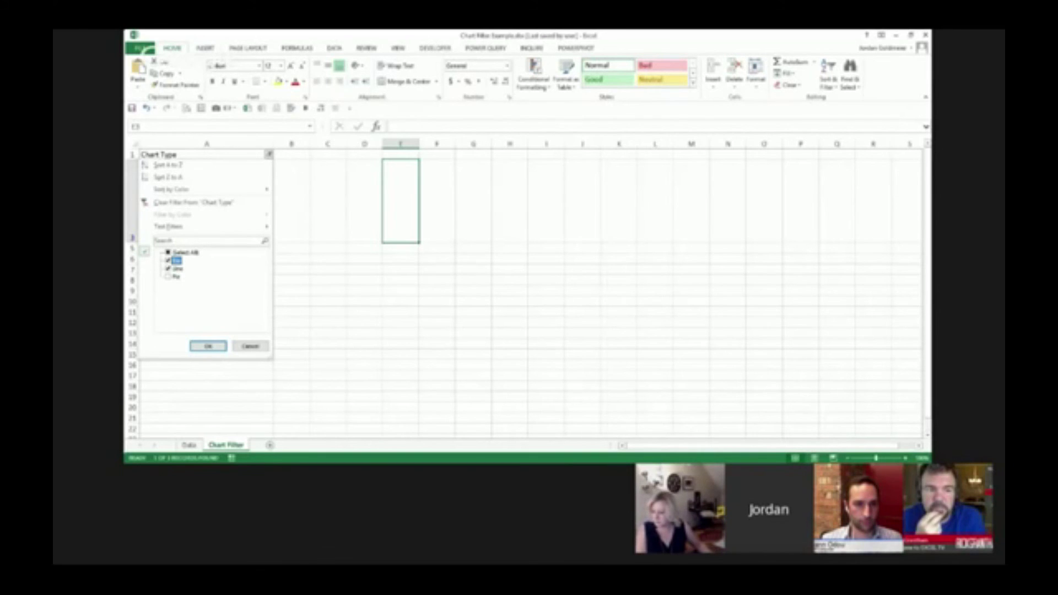
{"action": "left_click", "coordinate": [169, 277]}
{"action": "left_click", "coordinate": [208, 346]}
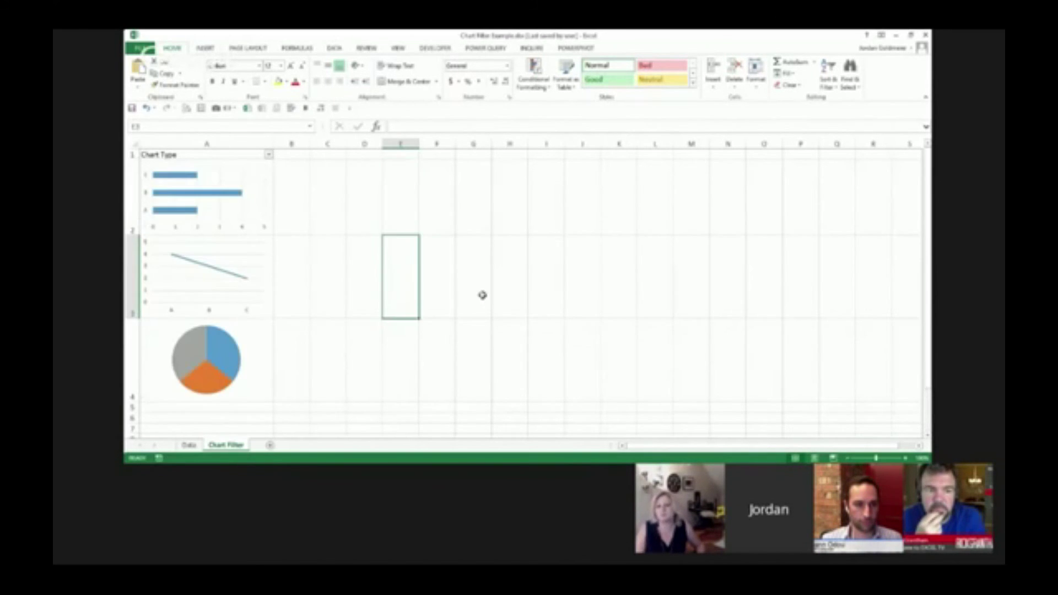
{"action": "left_click", "coordinate": [495, 292]}
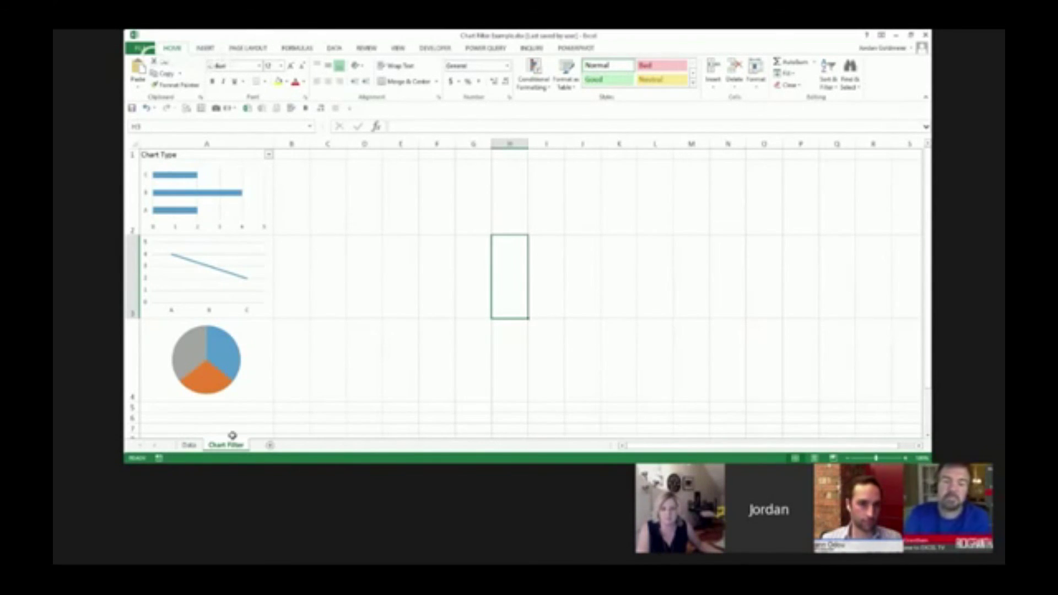
Go to the Data sheet and select cell E3 so no chart is selected.
{"action": "left_click", "coordinate": [188, 446]}
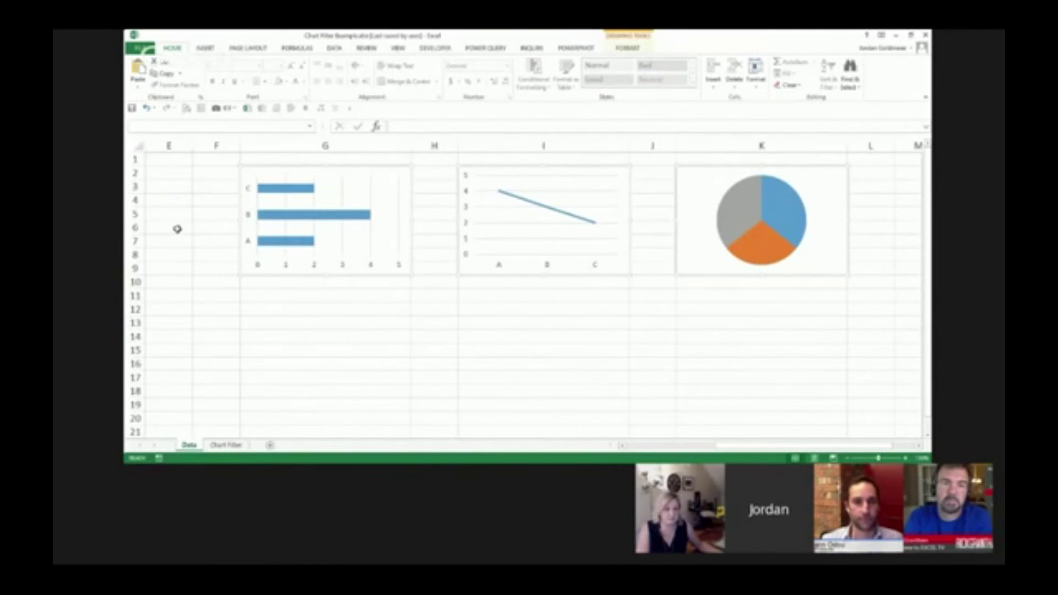
{"action": "left_click", "coordinate": [177, 190]}
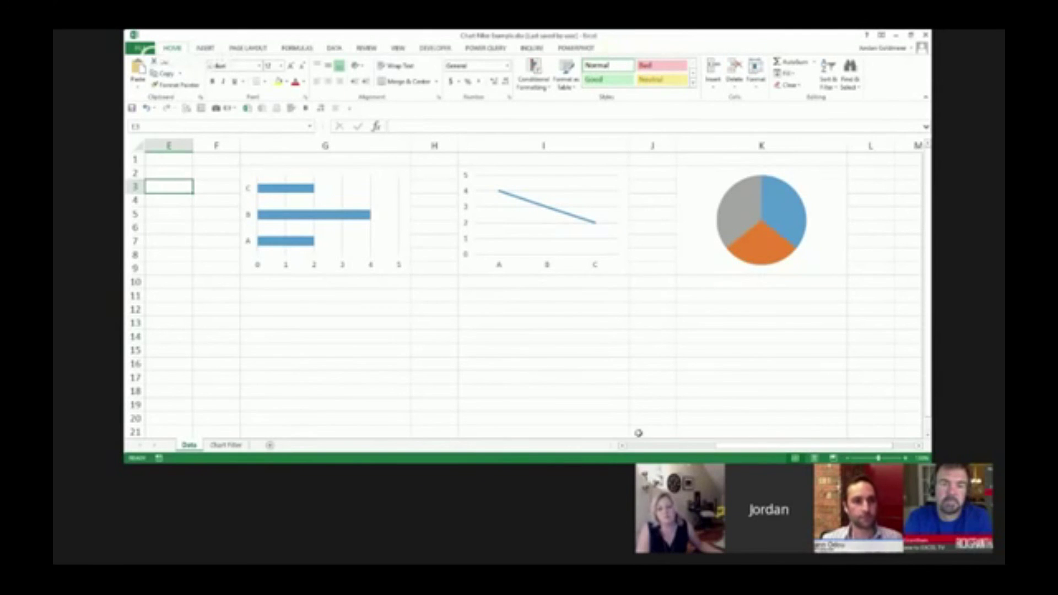